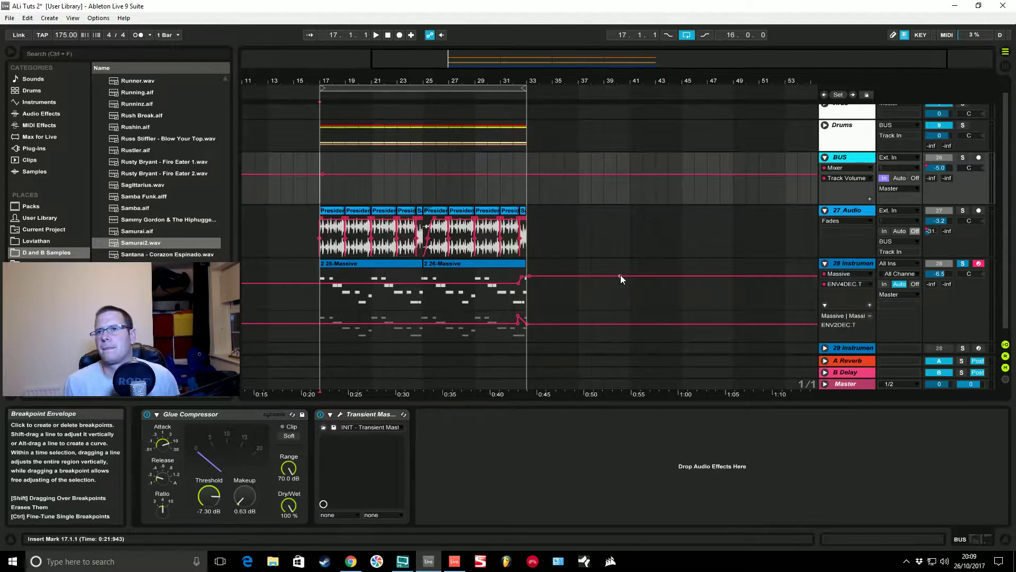
# - Start playback, re-solo track 28's Massive bass, and show its Instrument Rack devices
pyautogui.press('space')
pyautogui.click(965, 265)
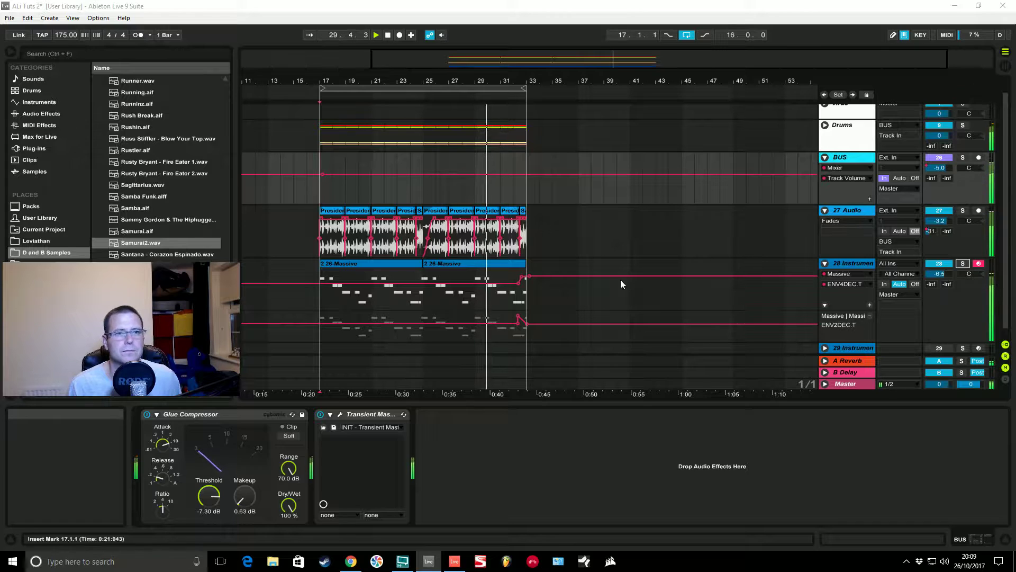
pyautogui.click(963, 264)
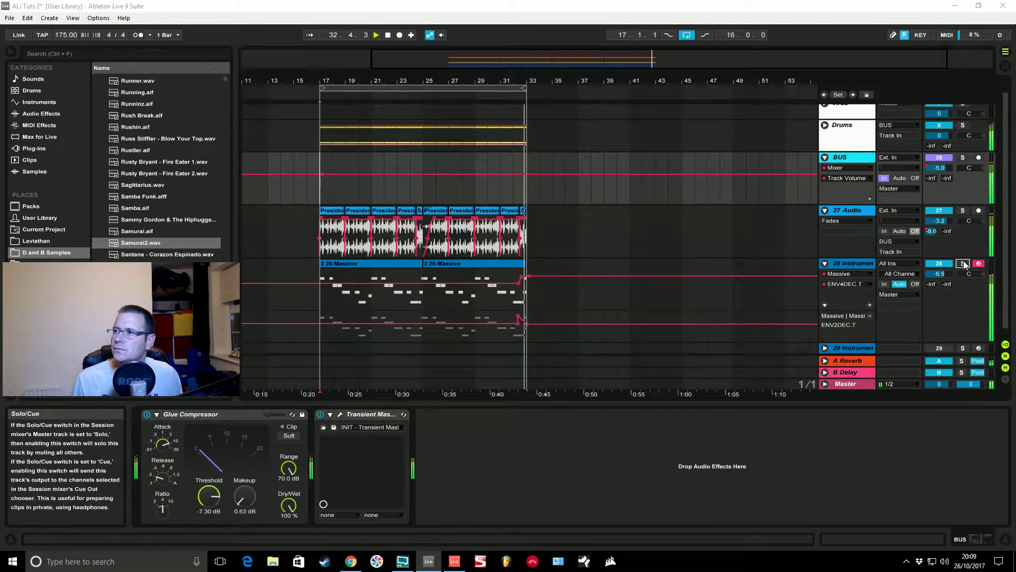
pyautogui.click(849, 265)
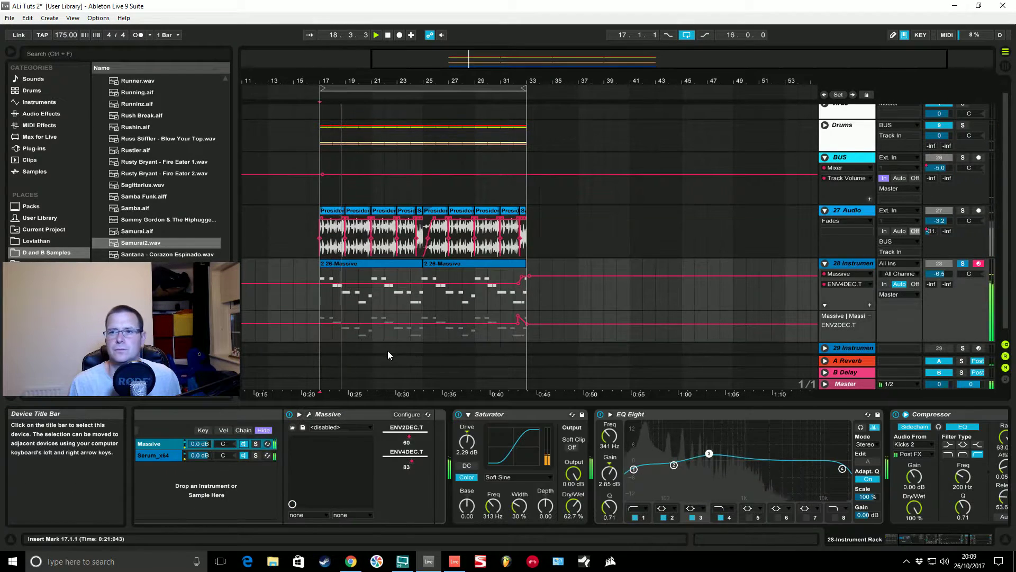
# - Open and position the Massive CAMO & patch window, then switch to the YouTube reference video
pyautogui.click(309, 414)
pyautogui.moveTo(330, 175); pyautogui.dragTo(513, 123)
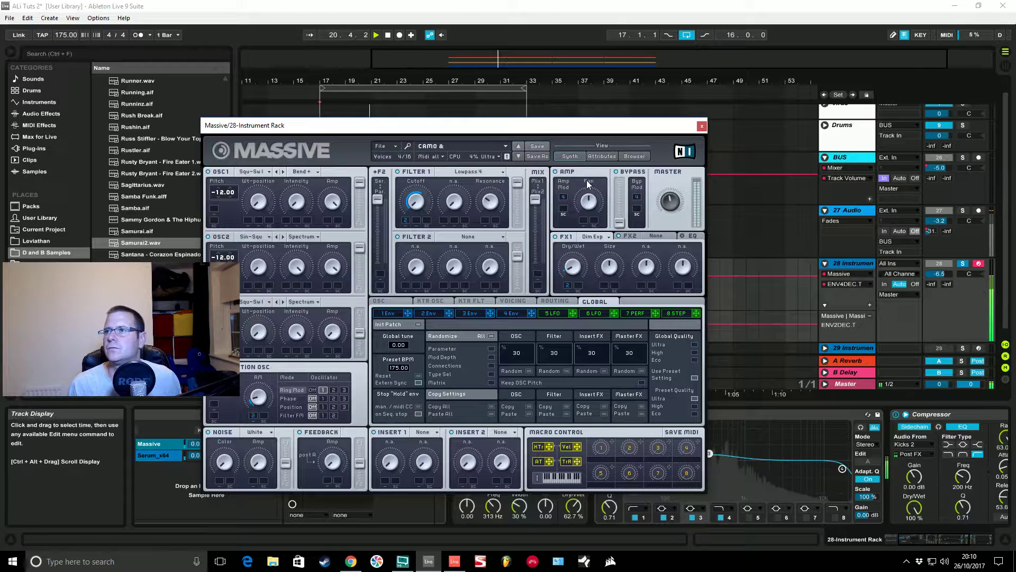
pyautogui.click(678, 205)
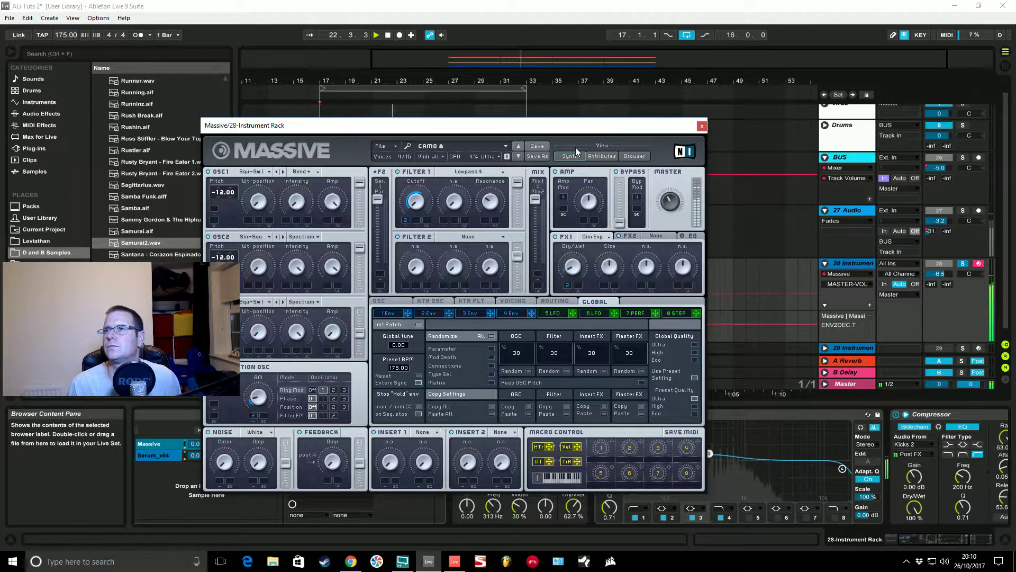
pyautogui.moveTo(572, 131); pyautogui.dragTo(649, 77)
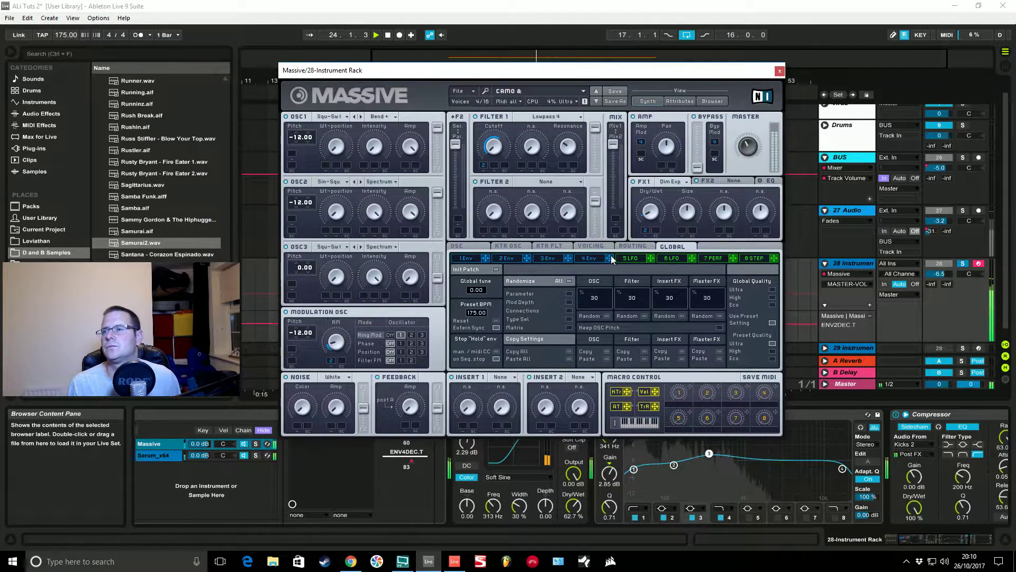
pyautogui.click(808, 291)
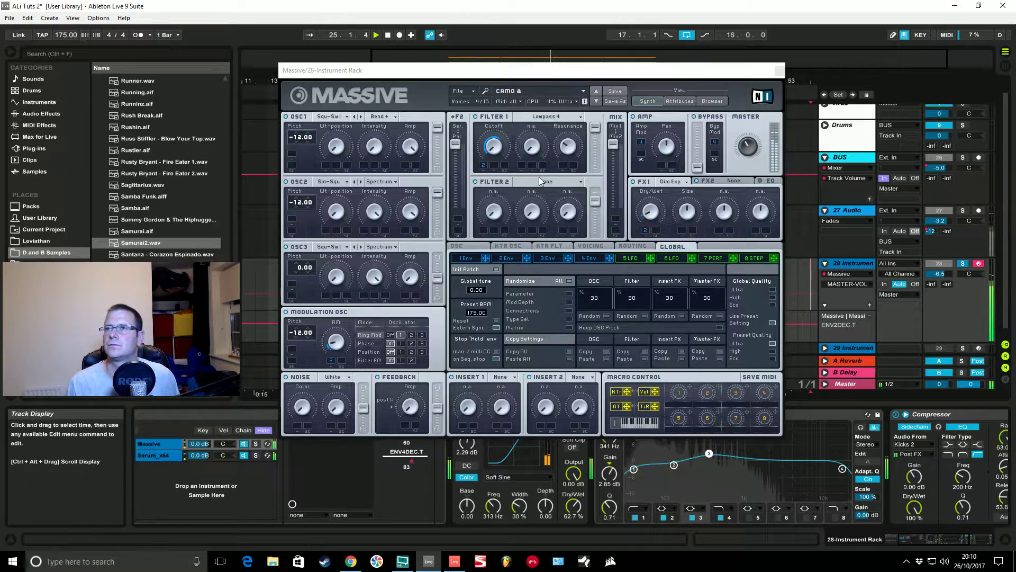
pyautogui.click(502, 74)
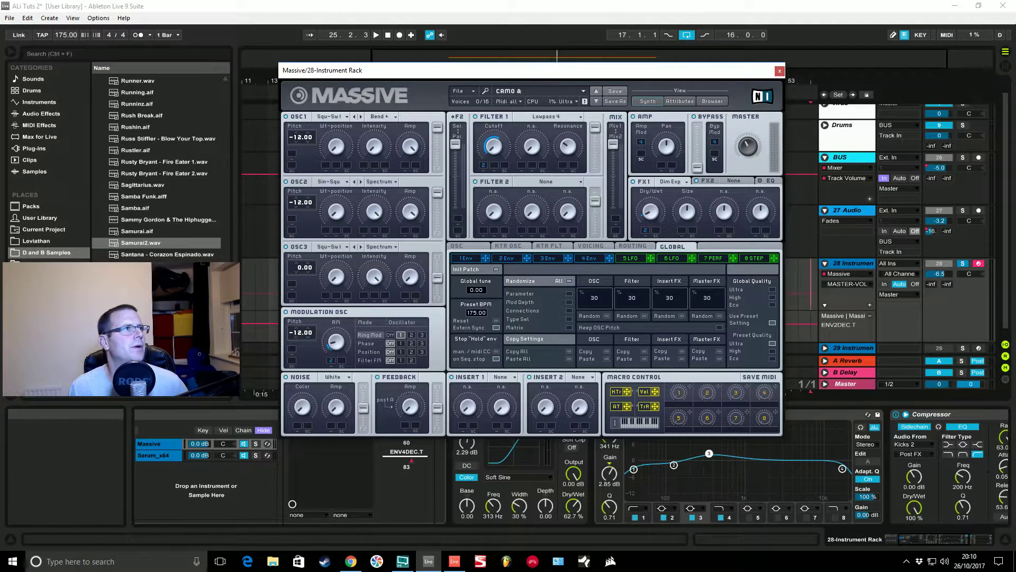
pyautogui.hotkey('alt', 'Tab')
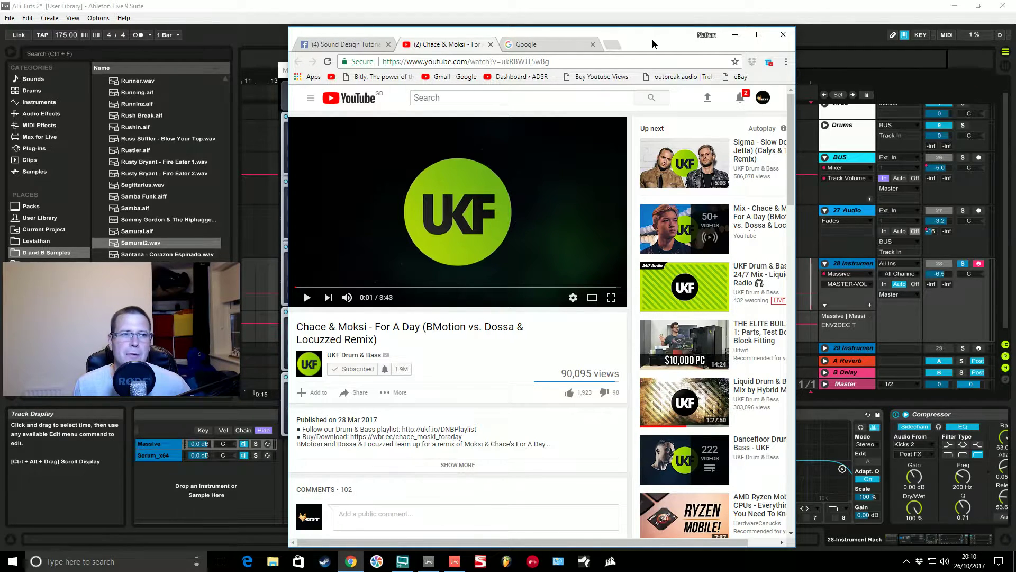
# - Nudge the browser window, then go back to Ableton Live's floating Massive window
pyautogui.moveTo(652, 39); pyautogui.dragTo(646, 33)
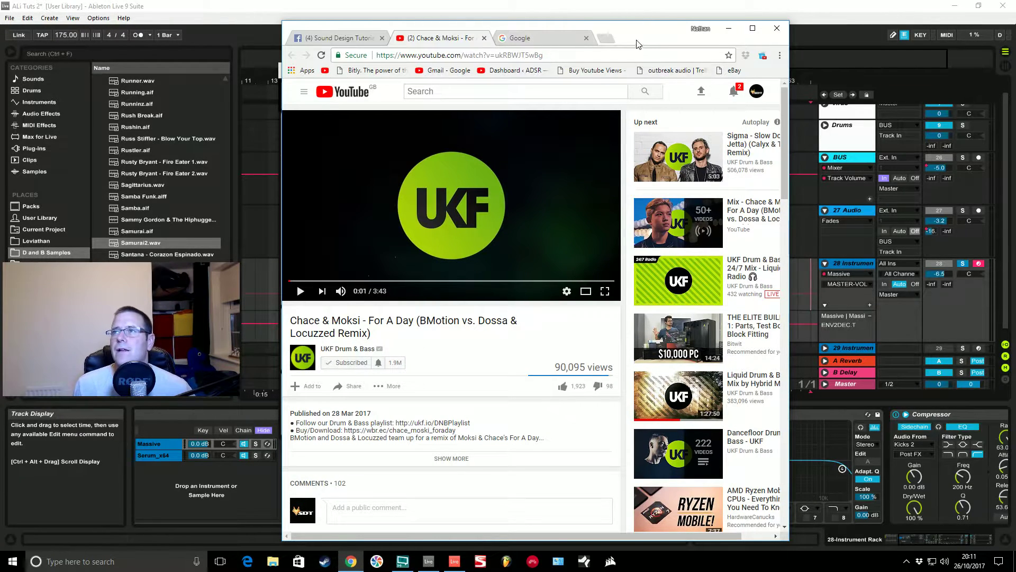
pyautogui.hotkey('alt', 'Tab')
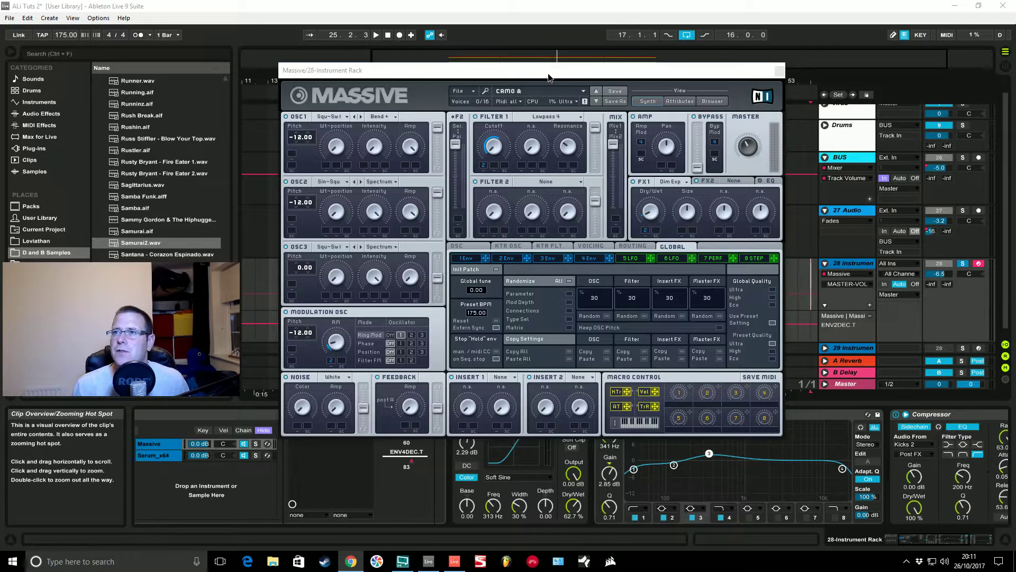
# - Play the bass part while moving the Massive window to reveal the arrangement
pyautogui.moveTo(550, 76); pyautogui.dragTo(549, 55)
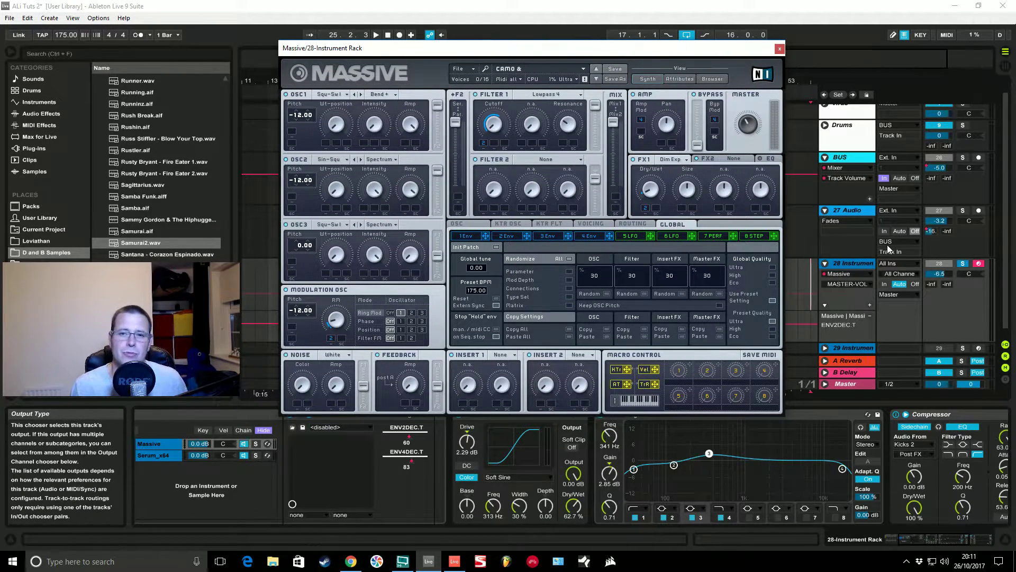
pyautogui.press('space')
pyautogui.press('space')
pyautogui.moveTo(582, 47); pyautogui.dragTo(612, 337)
pyautogui.press('space')
pyautogui.moveTo(452, 338); pyautogui.dragTo(438, 43)
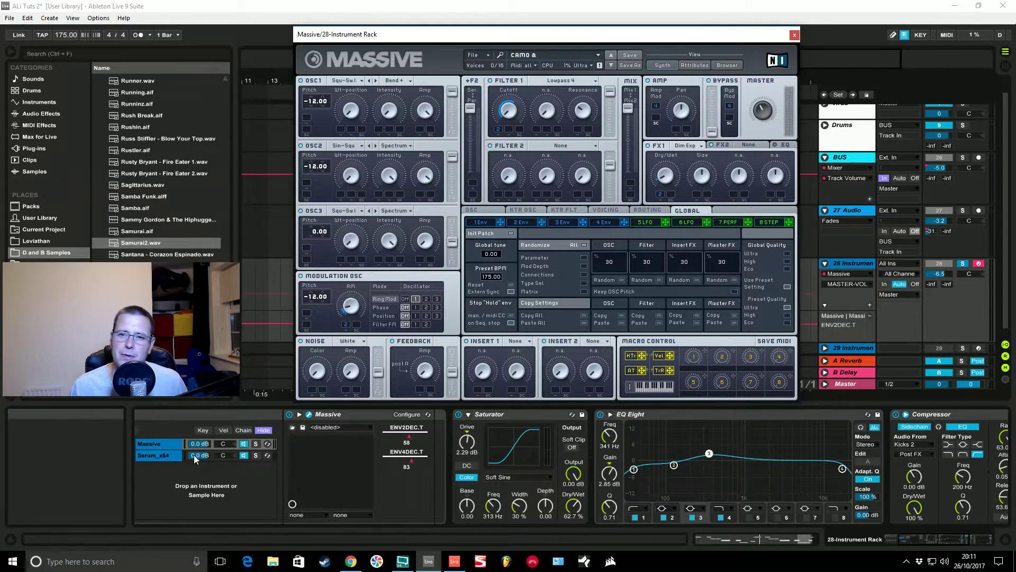
# - Select the Serum_x64 chain in the instrument rack
pyautogui.click(162, 457)
pyautogui.click(159, 443)
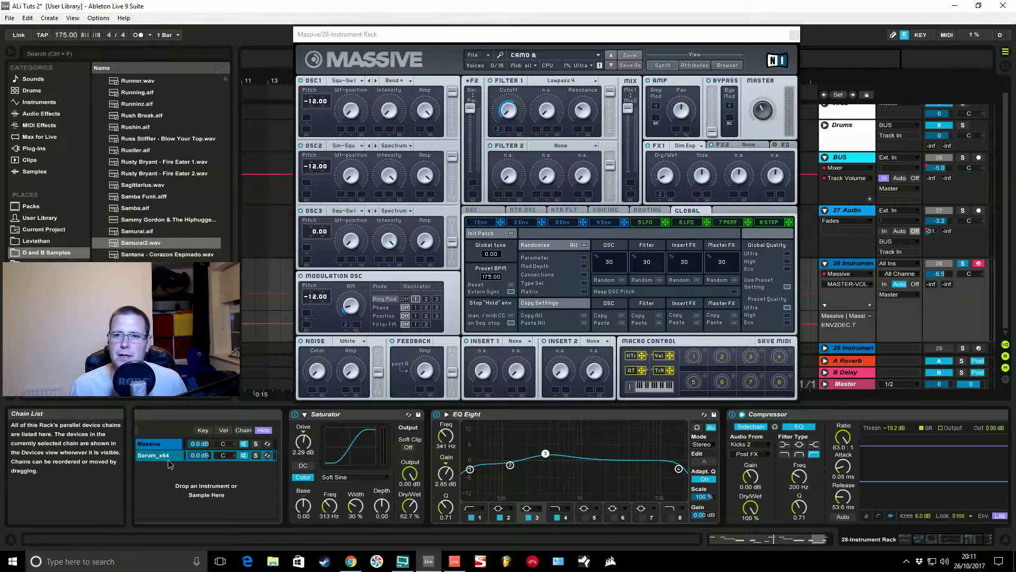
pyautogui.click(167, 459)
# - Open Serum_x64's window, glance at its FX and OSC pages, solo its chain, then close it
pyautogui.click(309, 415)
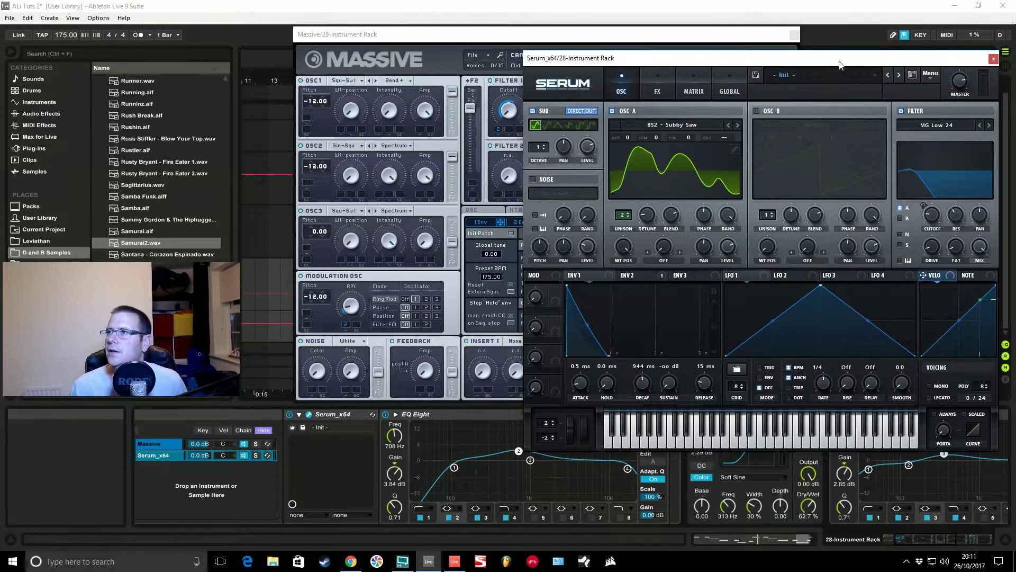
pyautogui.moveTo(843, 62); pyautogui.dragTo(757, 65)
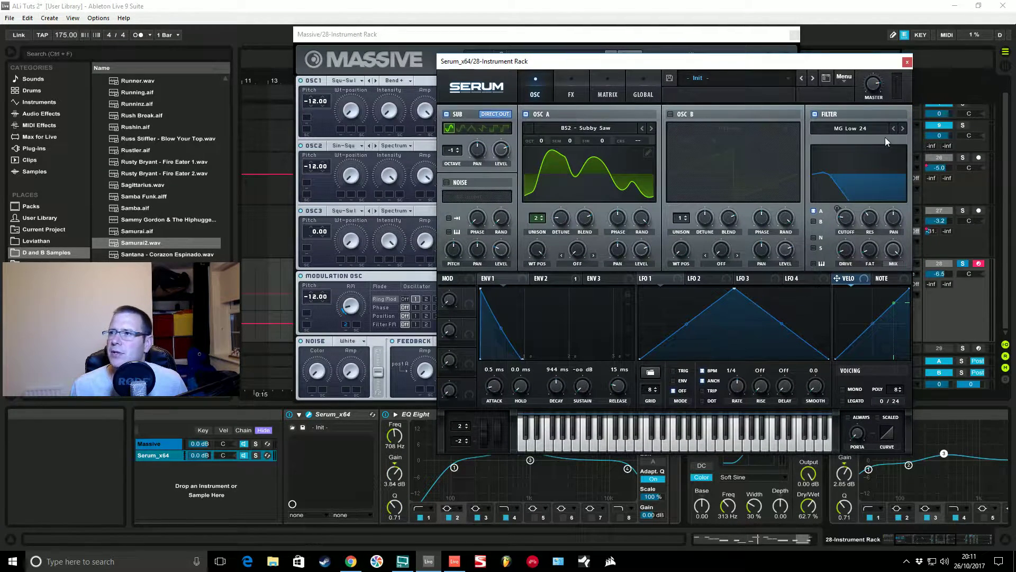
pyautogui.click(571, 94)
pyautogui.click(551, 93)
pyautogui.click(256, 455)
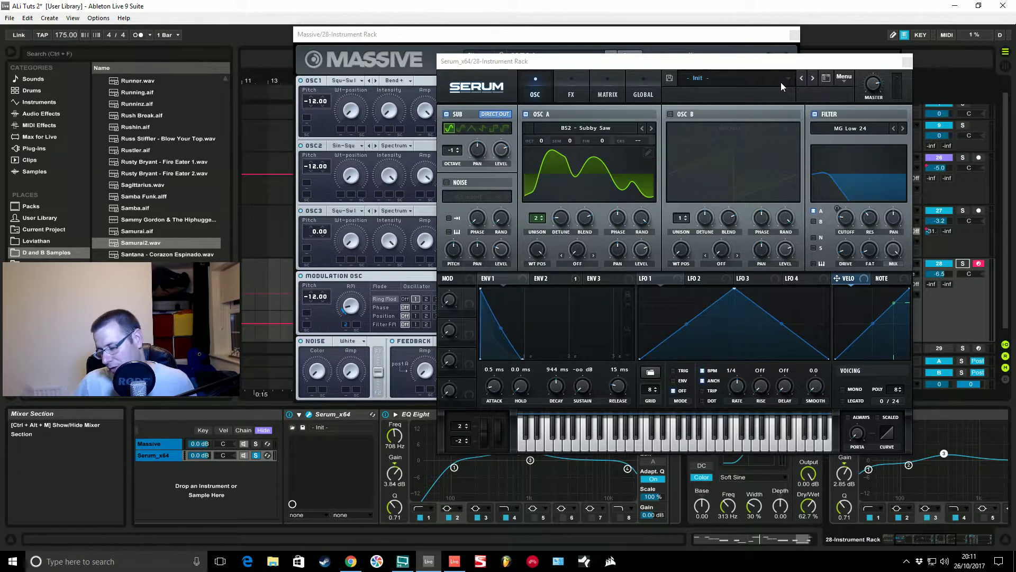
pyautogui.click(907, 62)
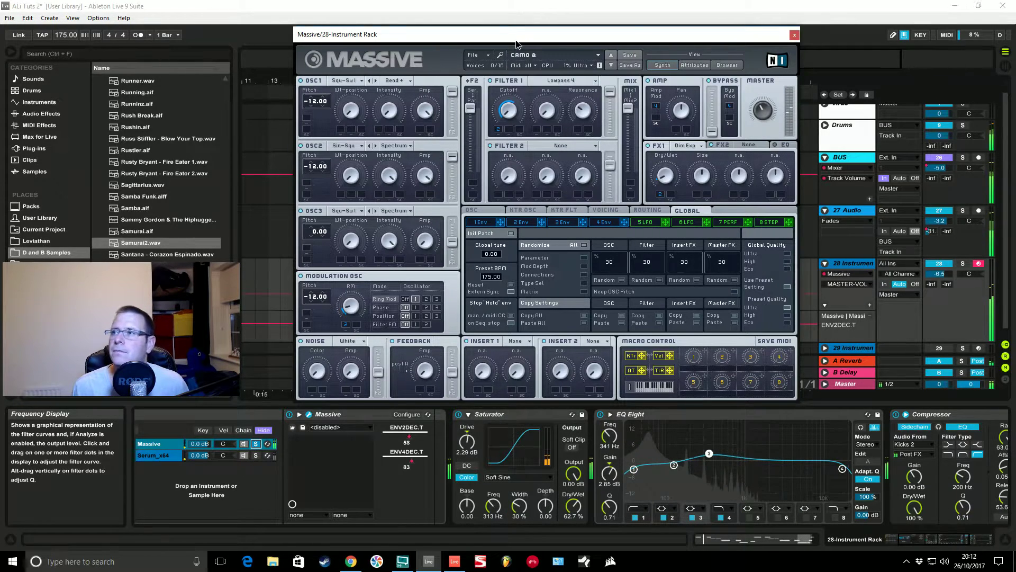
# - Solo the Massive bass track and play the part with Massive in focus
pyautogui.moveTo(506, 34); pyautogui.dragTo(496, 47)
pyautogui.click(962, 264)
pyautogui.press('space')
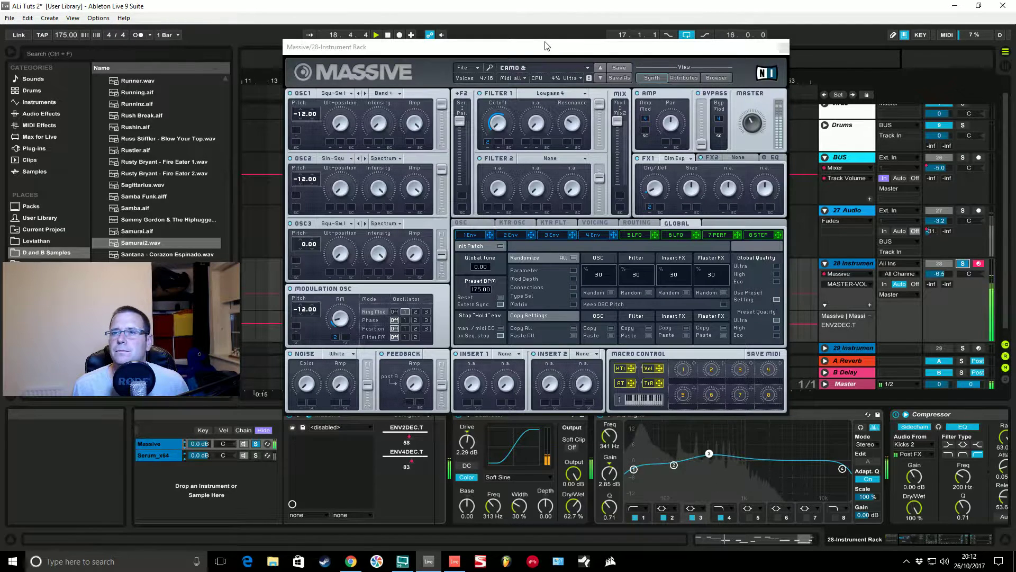
pyautogui.click(291, 293)
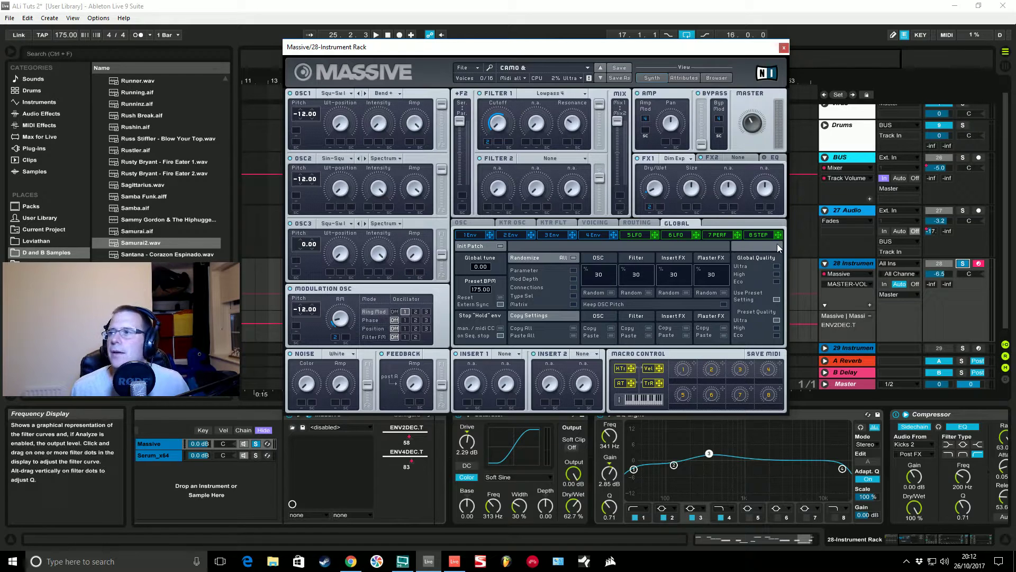
pyautogui.press('space')
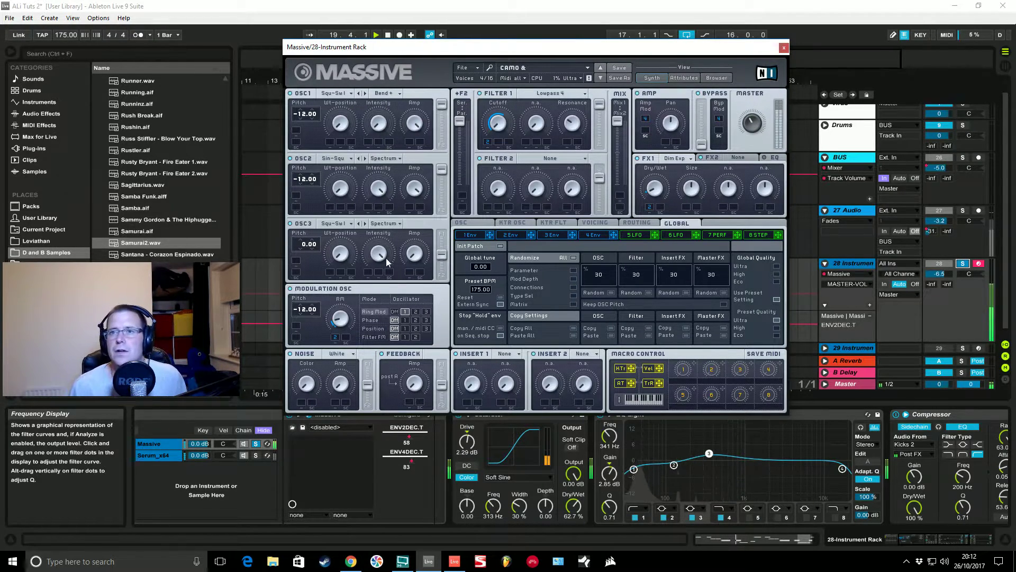
# - Inspect envelope 2 and lower the modulation oscillator's ring-mod amount while looping playback
pyautogui.click(341, 314)
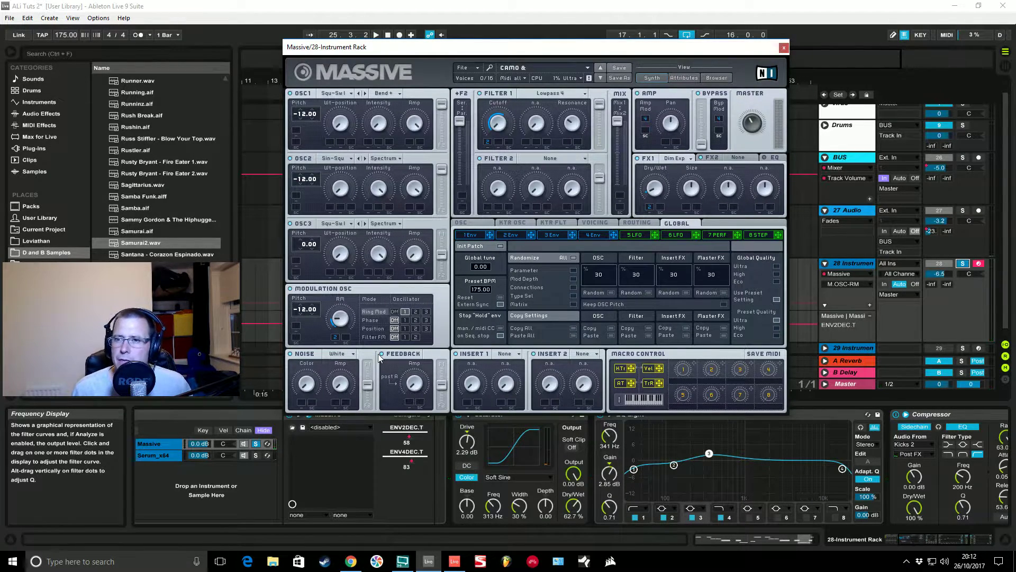
pyautogui.click(508, 235)
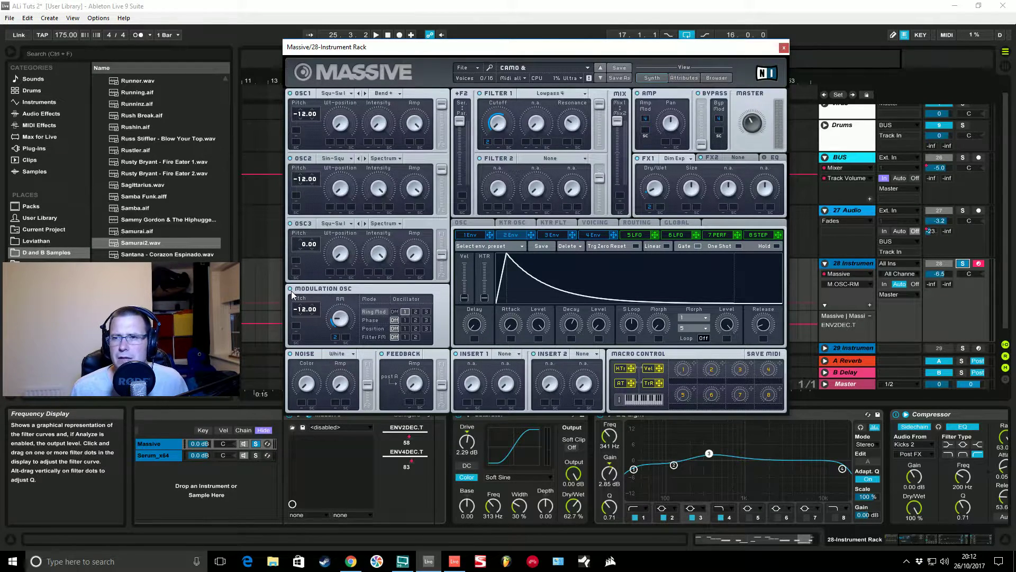
pyautogui.press('space')
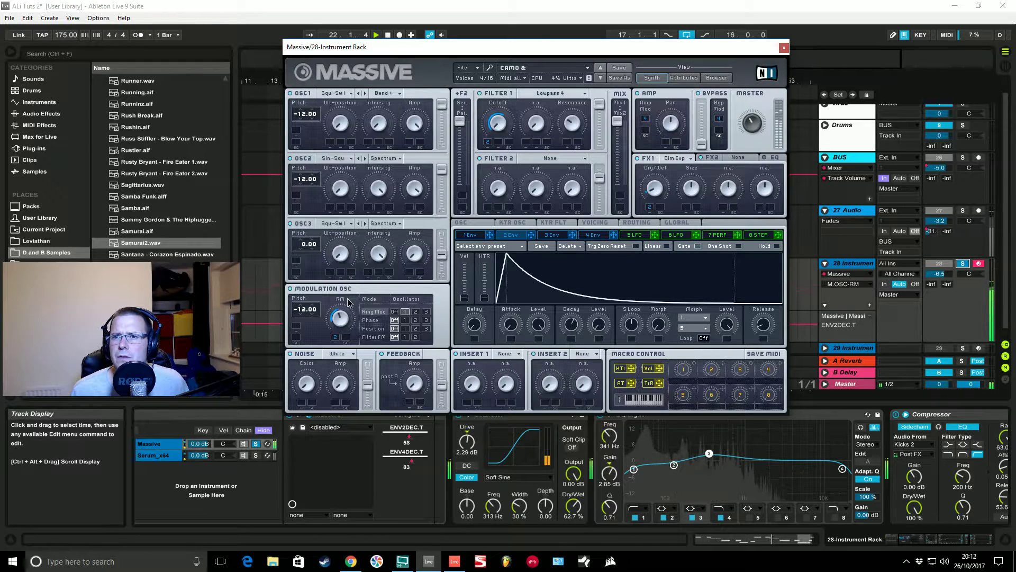
pyautogui.moveTo(347, 307); pyautogui.dragTo(292, 321)
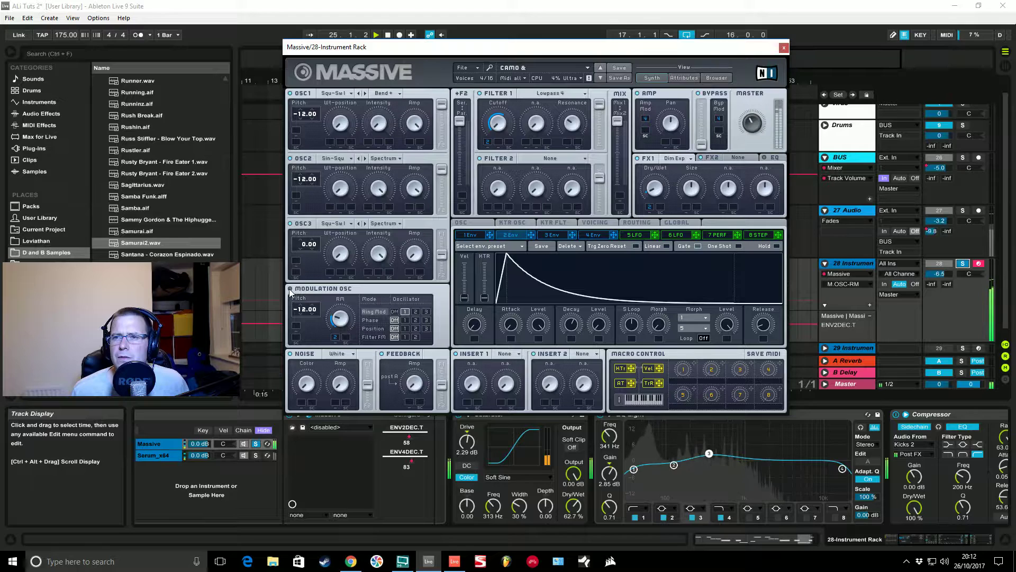
pyautogui.press('space')
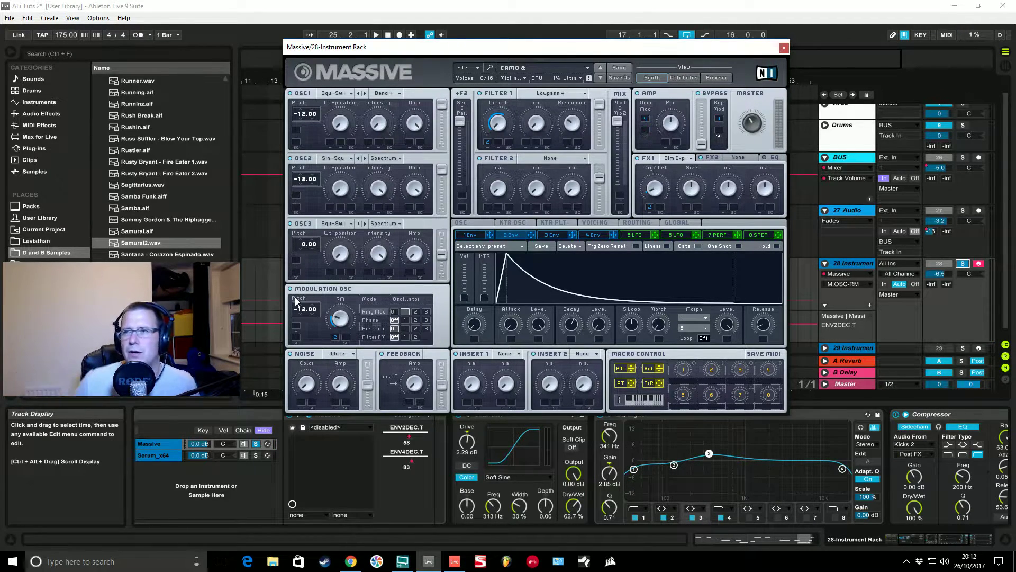
# - Start a new blank Massive sound, backing out of the KSD import dialog
pyautogui.click(476, 68)
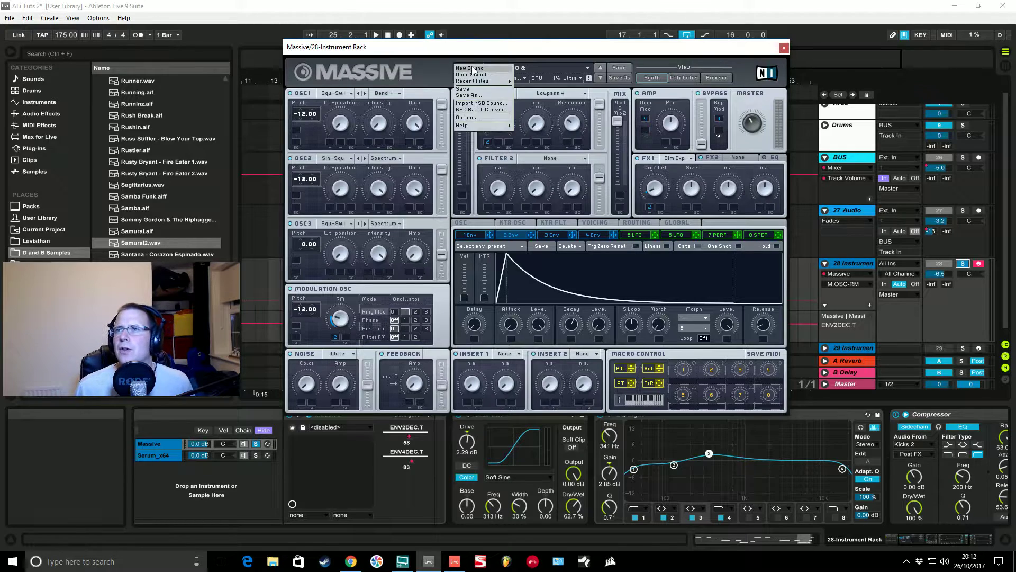
pyautogui.click(479, 103)
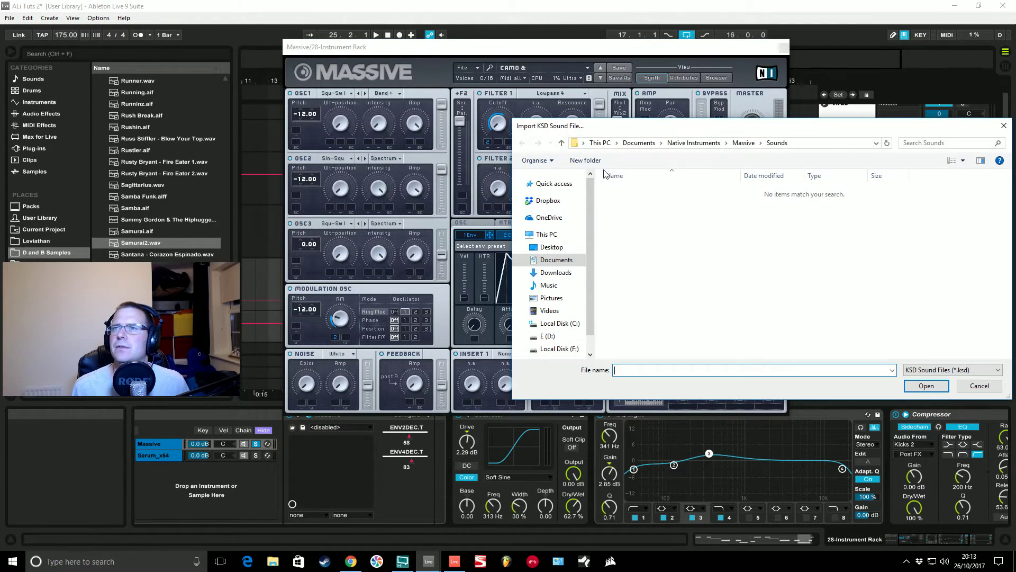
pyautogui.click(1004, 126)
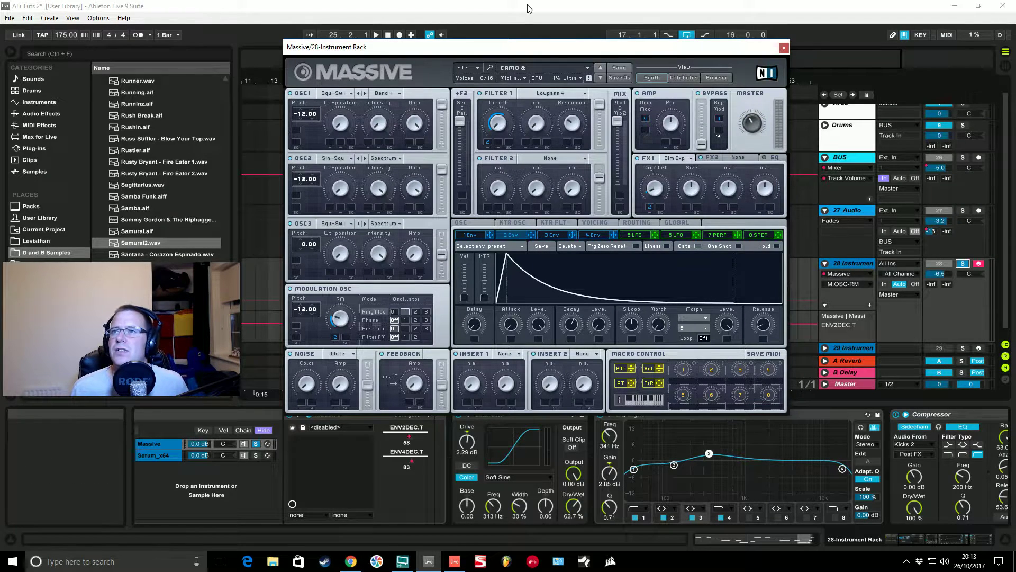
pyautogui.click(476, 70)
pyautogui.click(479, 74)
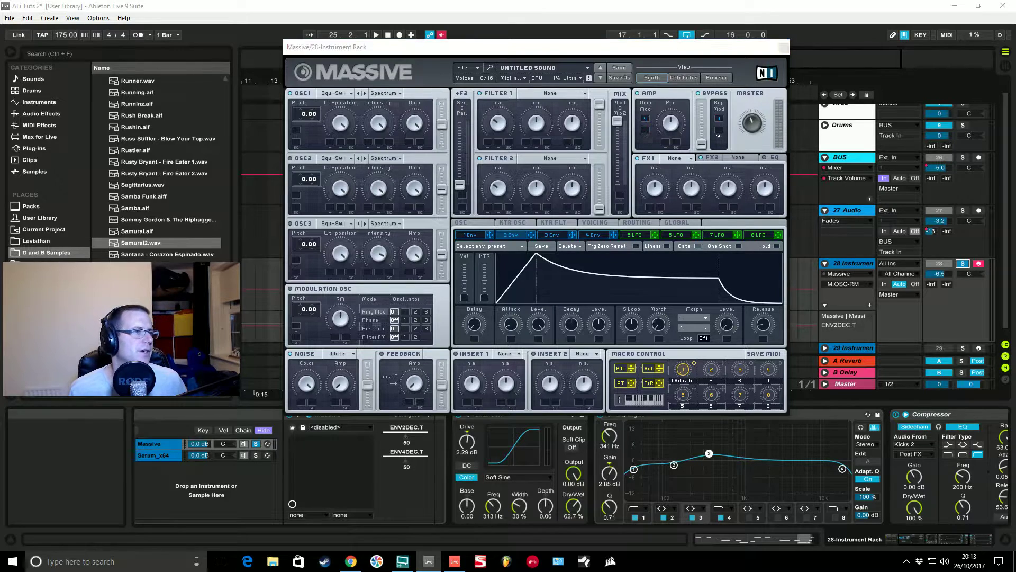
# - Shape envelope 4 with a short attack and decay to zero, then play
pyautogui.click(593, 234)
pyautogui.moveTo(511, 326); pyautogui.dragTo(514, 361)
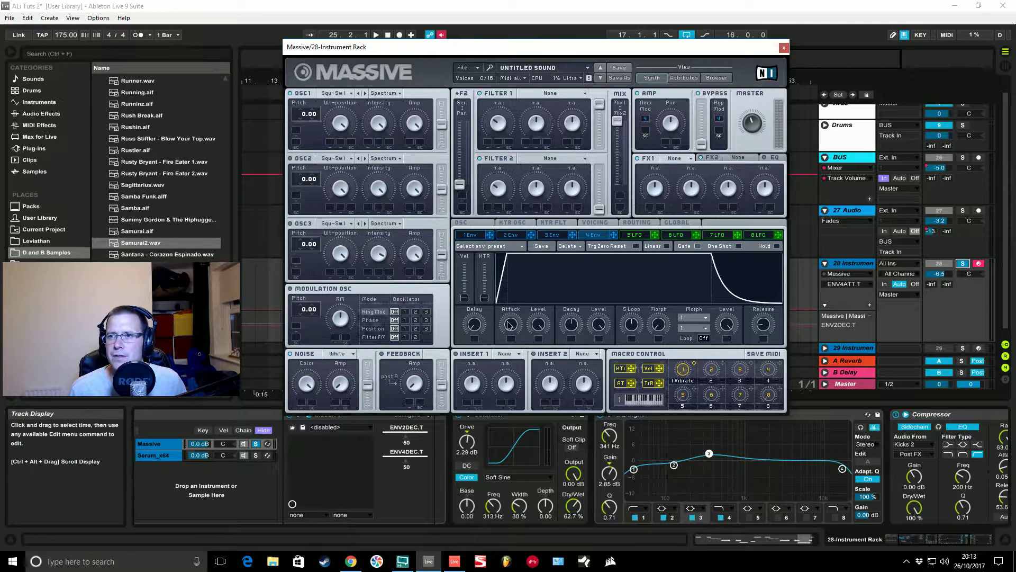
pyautogui.moveTo(509, 324); pyautogui.dragTo(511, 313)
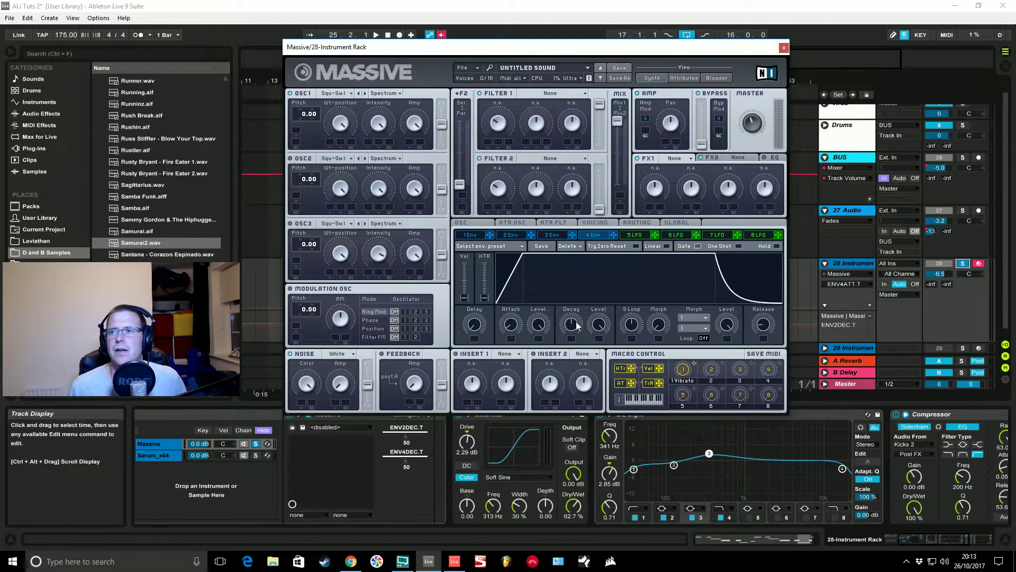
pyautogui.moveTo(607, 325); pyautogui.dragTo(578, 318)
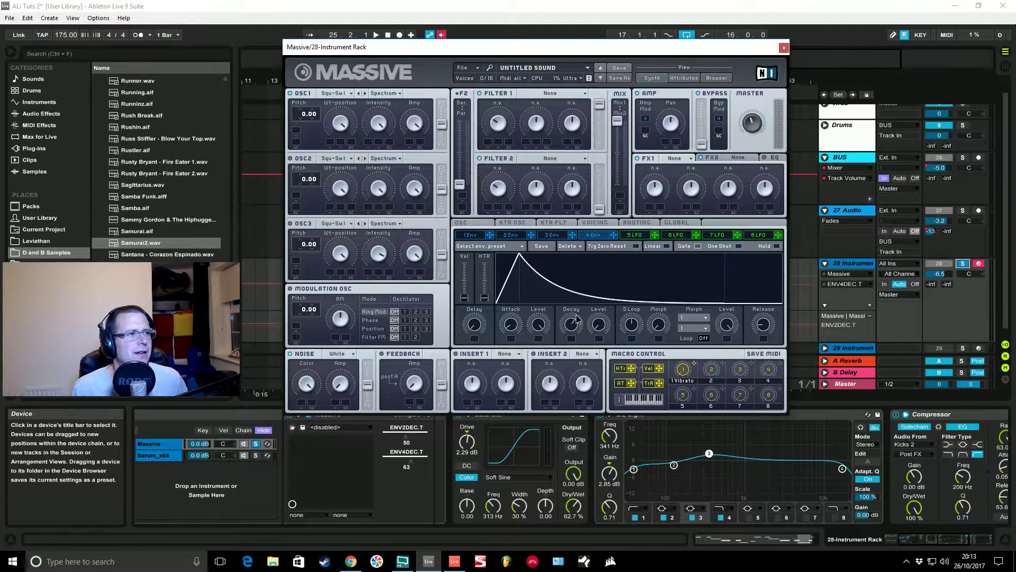
pyautogui.press('space')
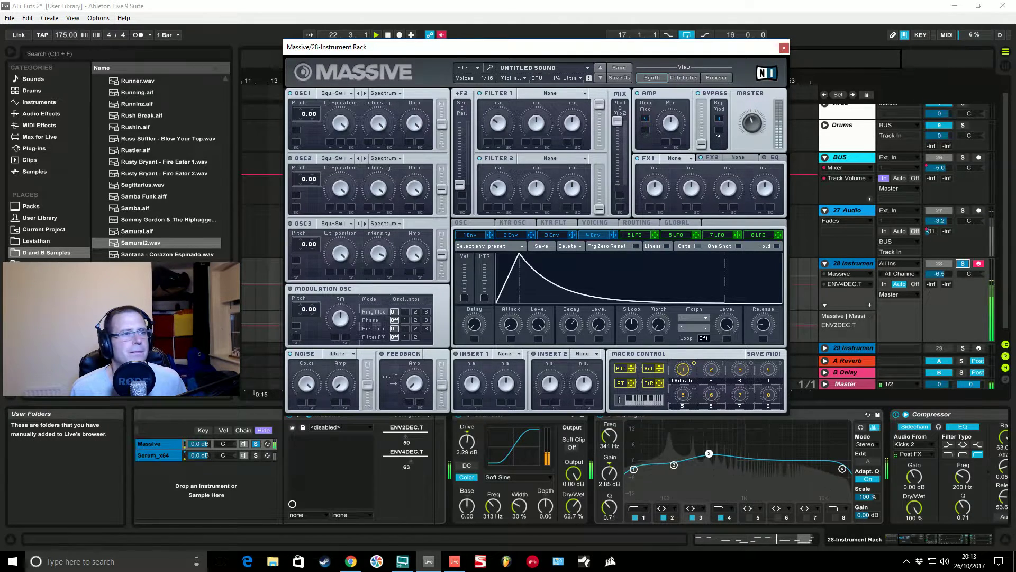
# - Set Massive's Unisono to 4 voices on the Voicing page while playing
pyautogui.click(595, 222)
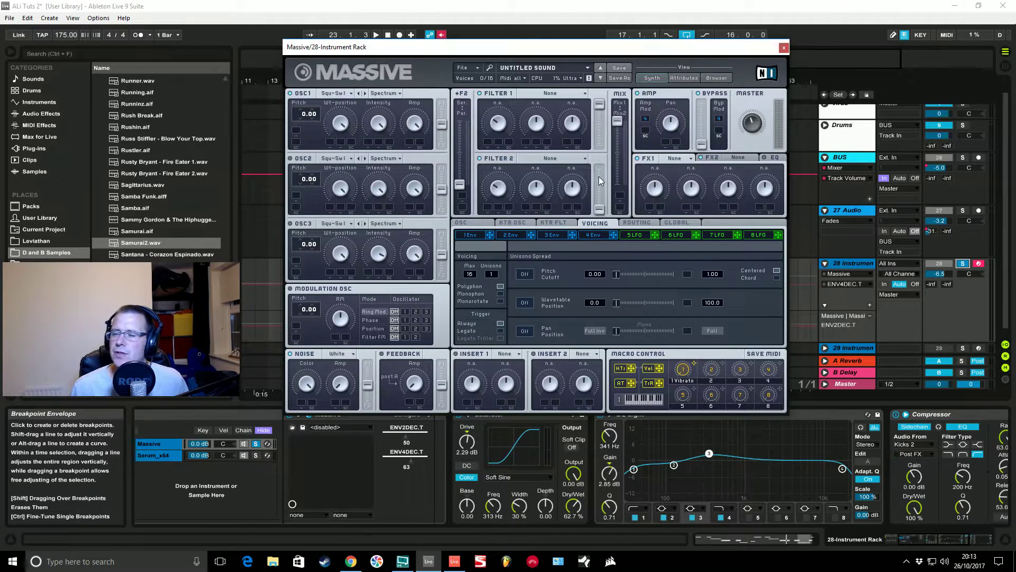
pyautogui.press('space')
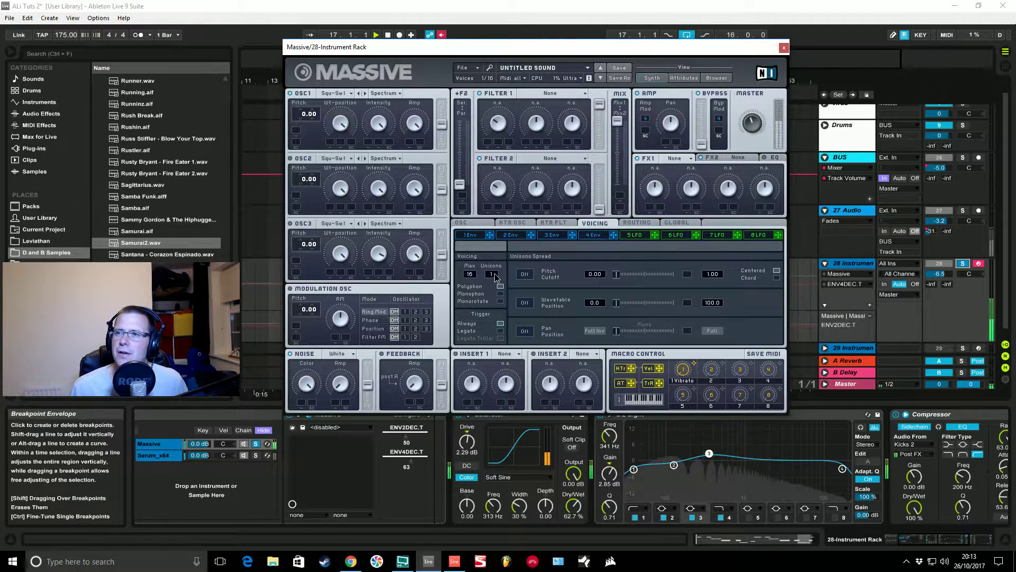
pyautogui.moveTo(496, 277); pyautogui.dragTo(500, 206)
pyautogui.moveTo(500, 259); pyautogui.dragTo(501, 295)
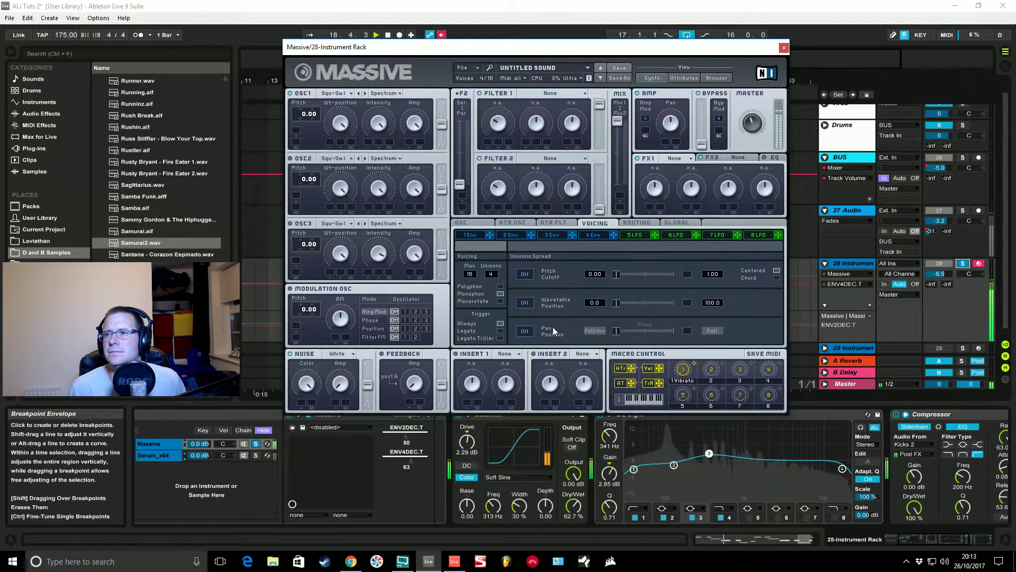
# - Browse the OSC glide/pitchbend and KTR FLT keytracking pages
pyautogui.click(458, 223)
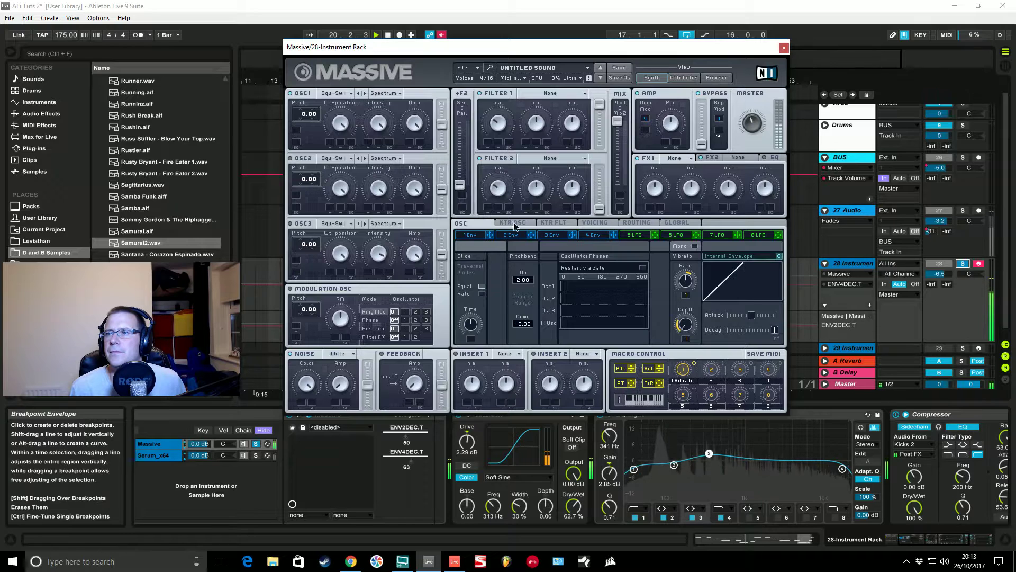
pyautogui.click(553, 222)
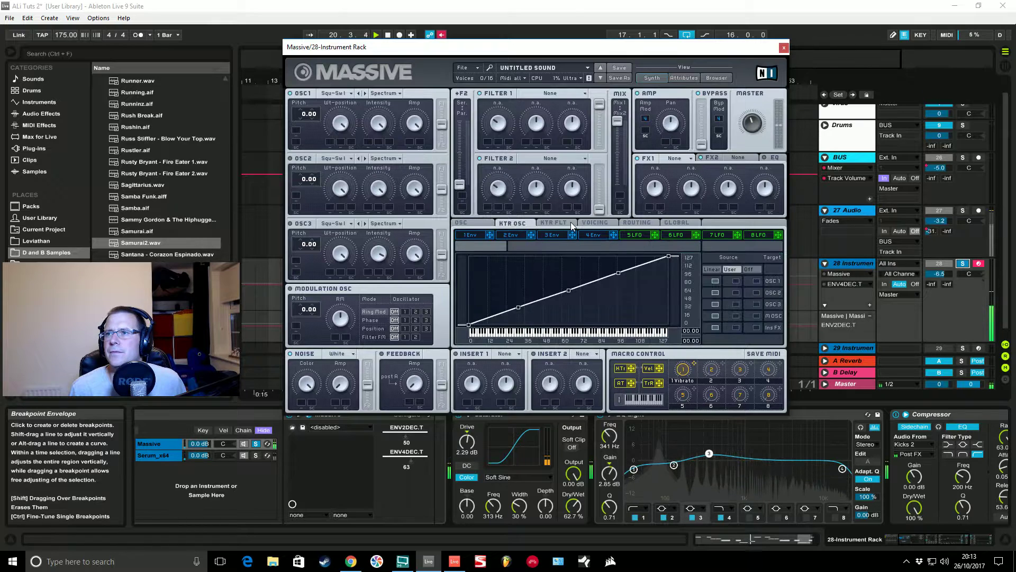
pyautogui.click(475, 224)
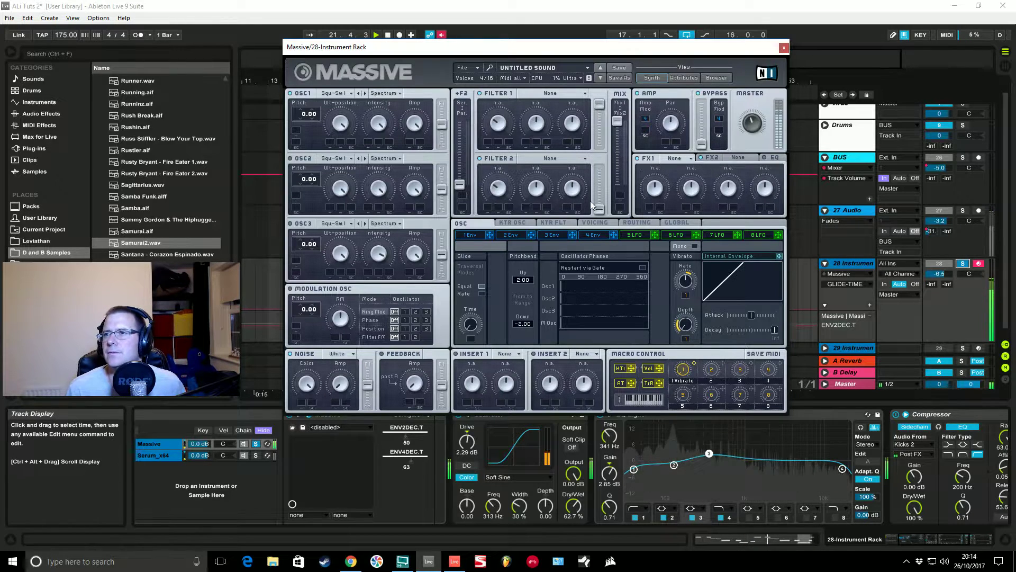
# - Adjust envelope 4's release time and audition the pluck
pyautogui.click(594, 235)
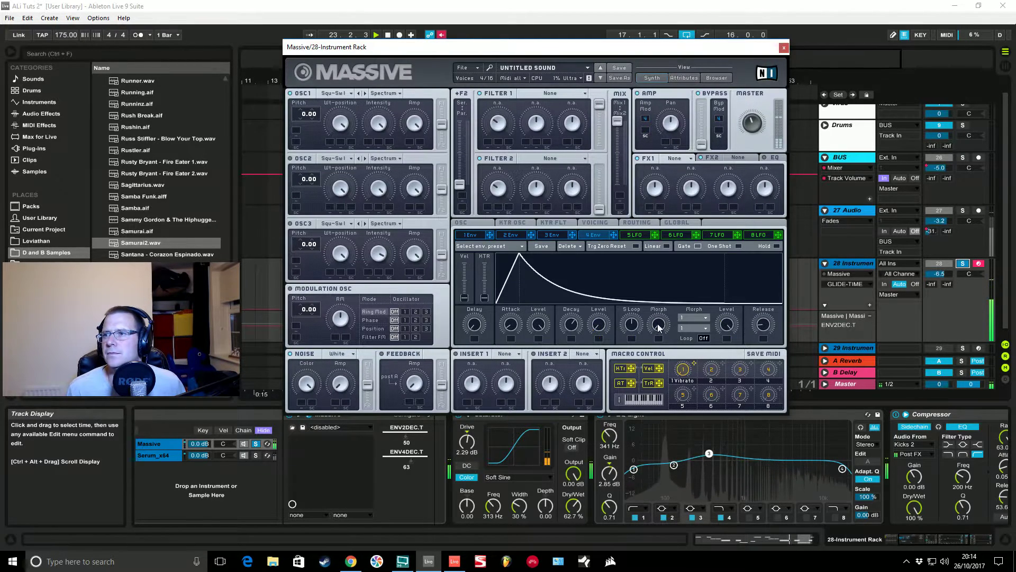
pyautogui.moveTo(769, 324); pyautogui.dragTo(769, 328)
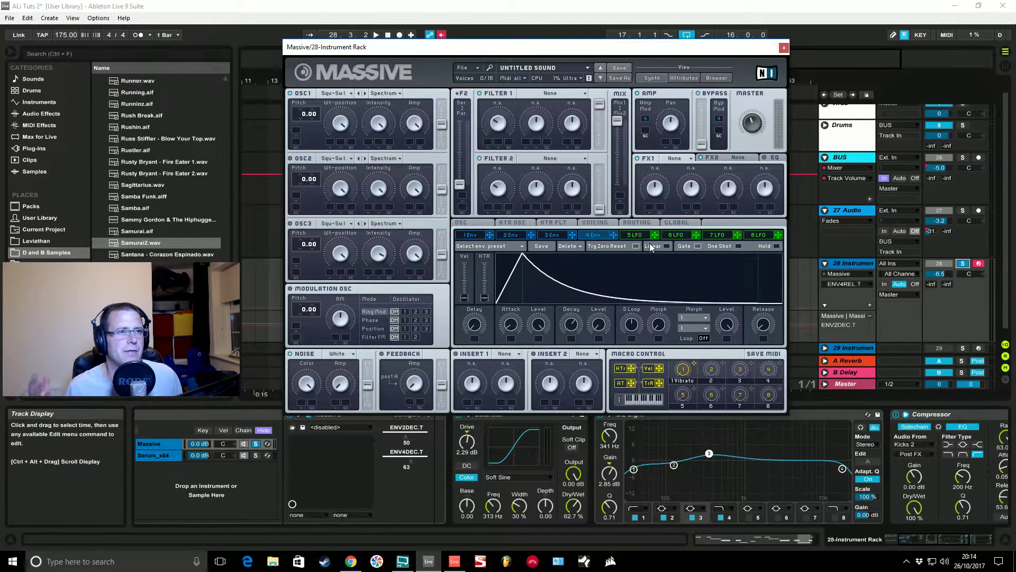
pyautogui.press('space')
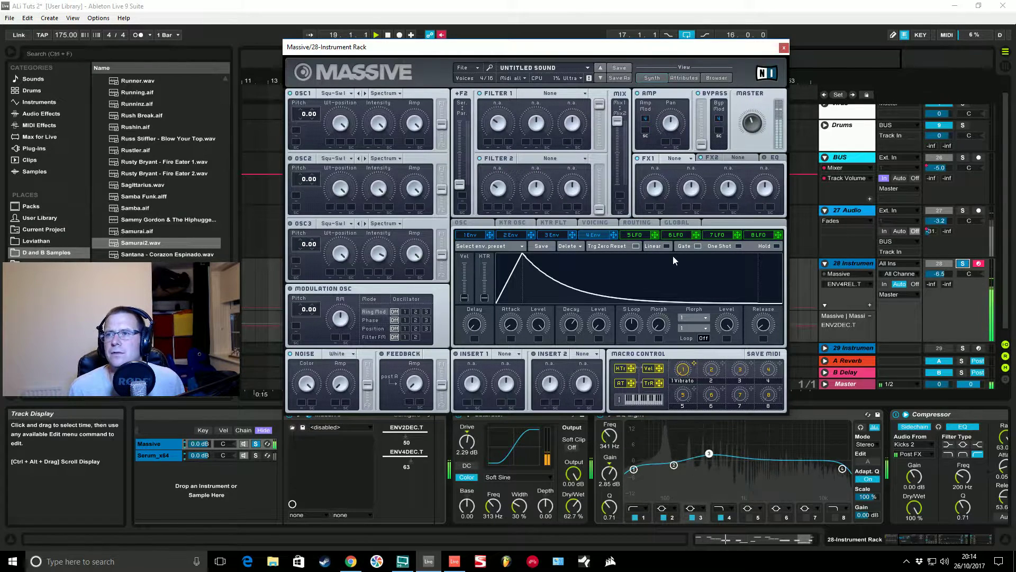
pyautogui.press('space')
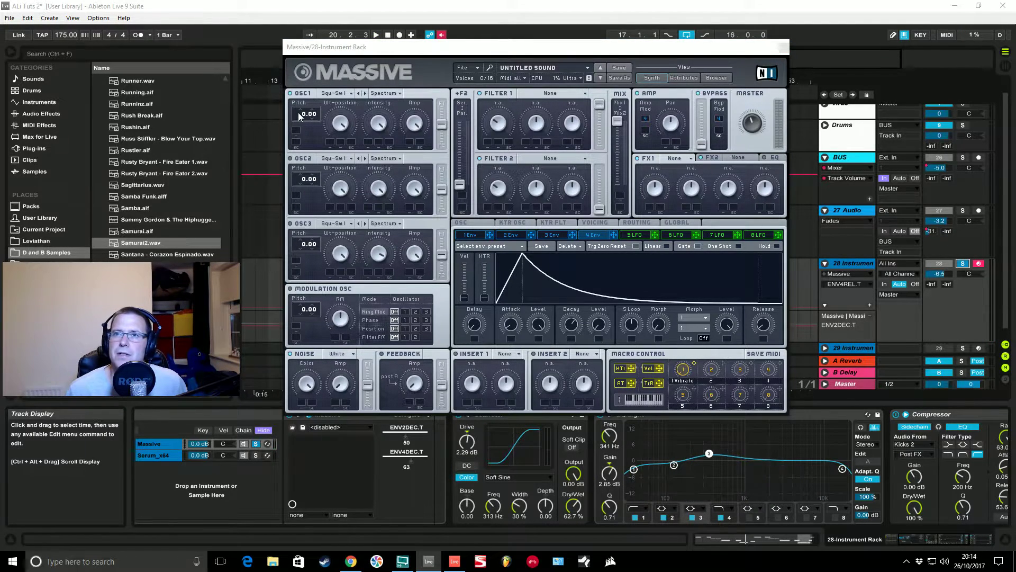
# - Drop oscillator 1's pitch to -12.00 and set its wavetable mode to Bend +
pyautogui.moveTo(299, 113); pyautogui.dragTo(298, 131)
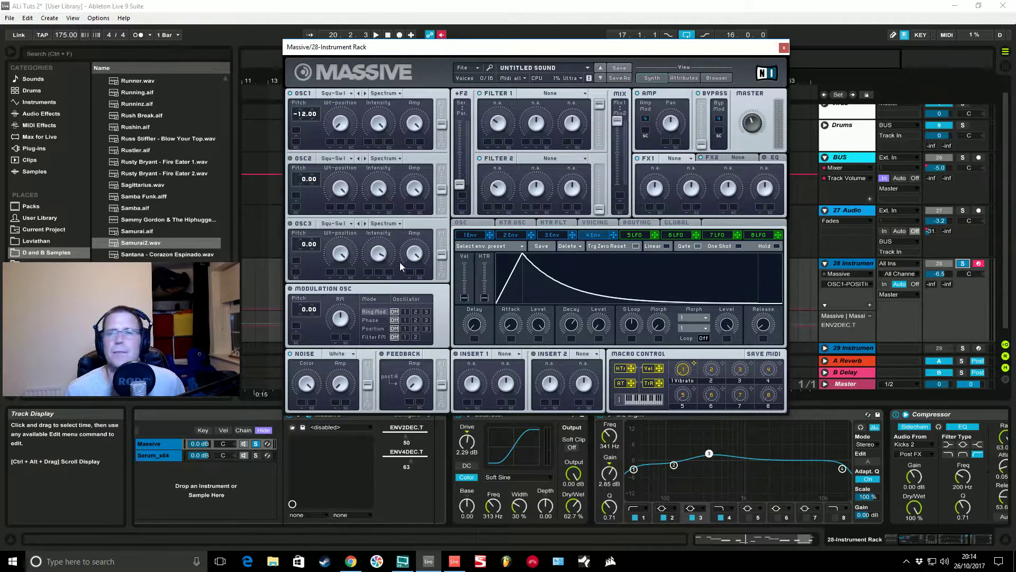
pyautogui.press('space')
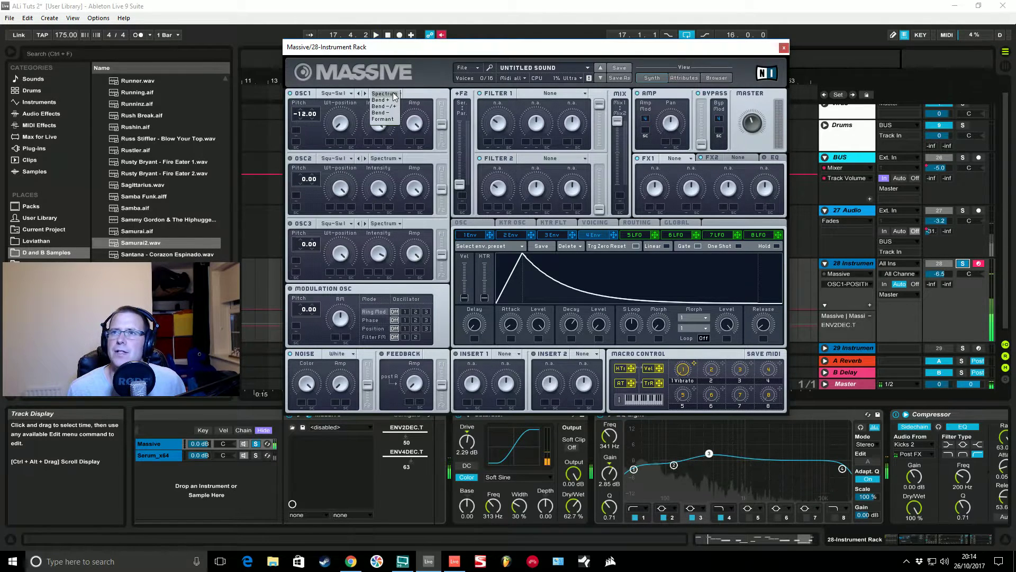
pyautogui.click(392, 93)
pyautogui.click(394, 114)
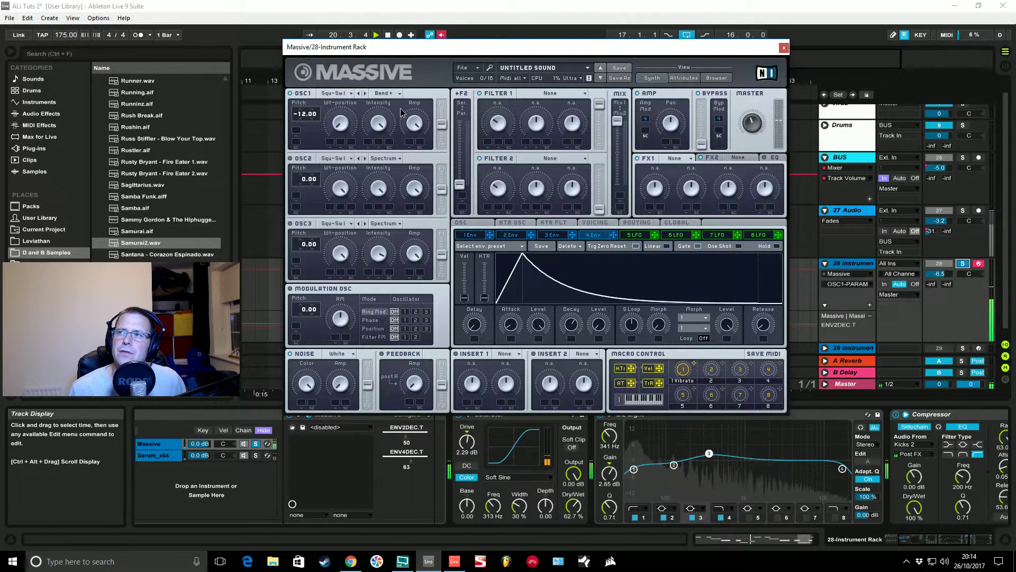
pyautogui.press('space')
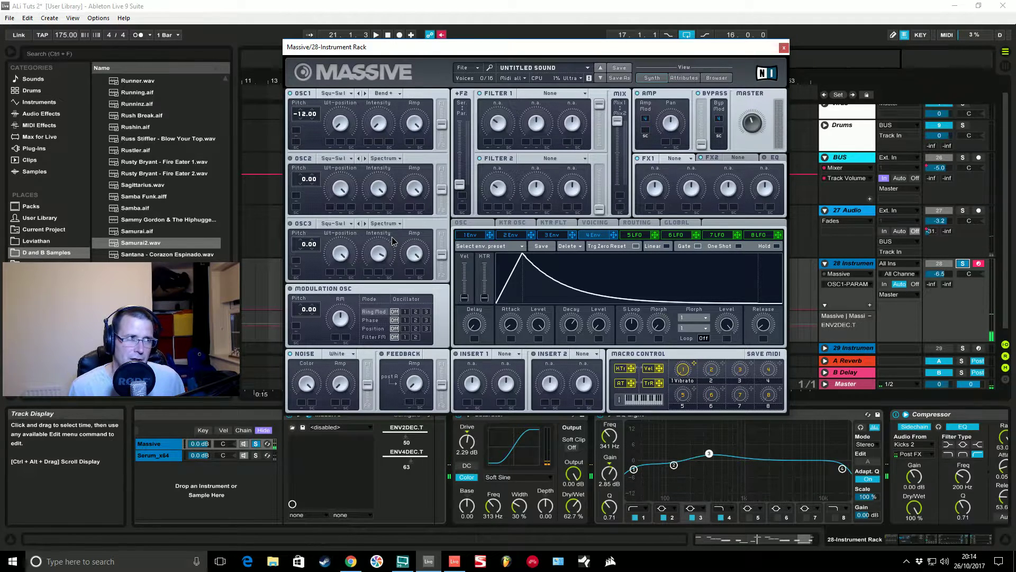
pyautogui.press('space')
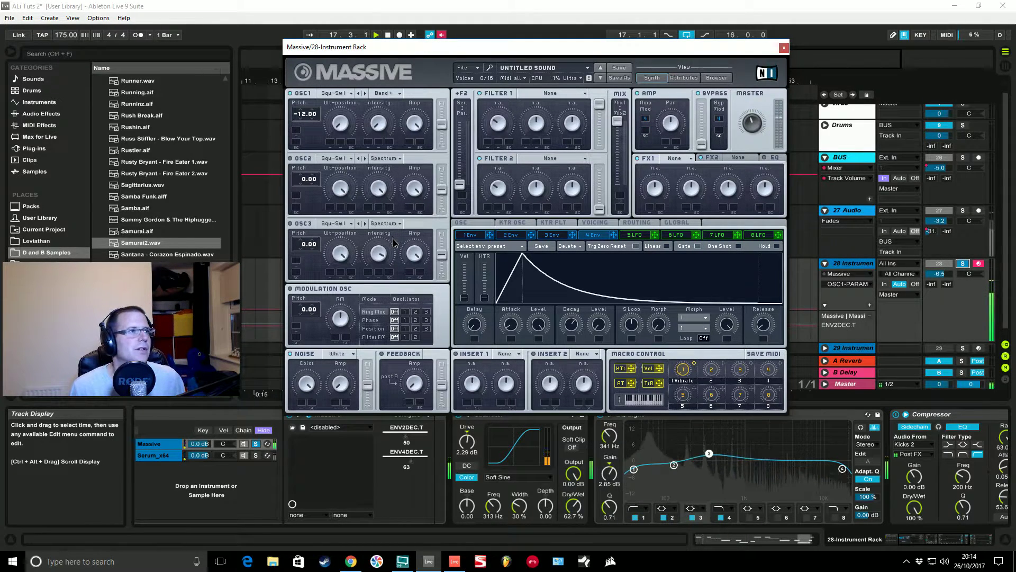
# - Route oscillator 1 fully to filter 1, set serial filter routing, and audition
pyautogui.moveTo(444, 122); pyautogui.dragTo(442, 104)
pyautogui.press('space')
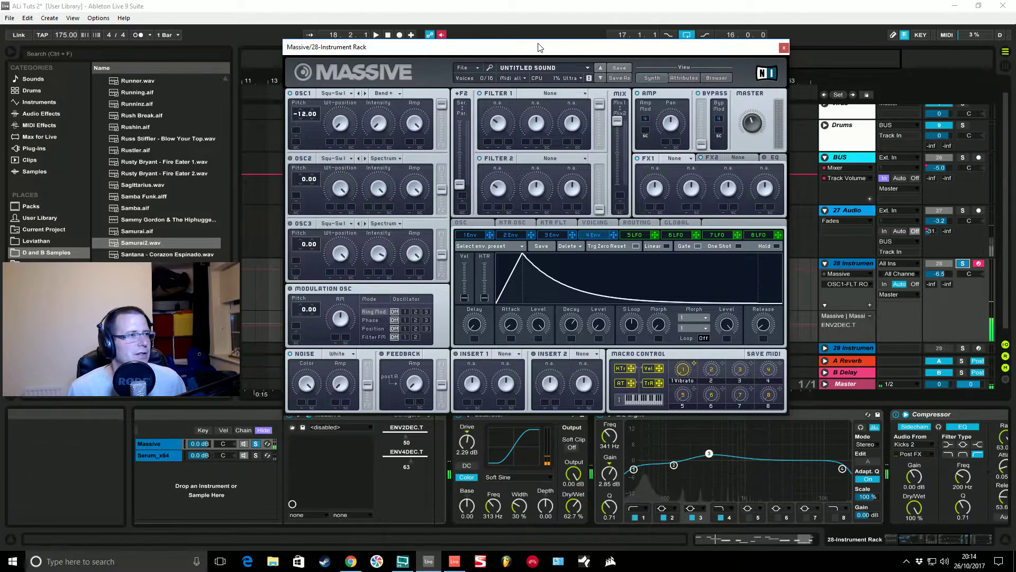
pyautogui.moveTo(459, 186); pyautogui.dragTo(463, 114)
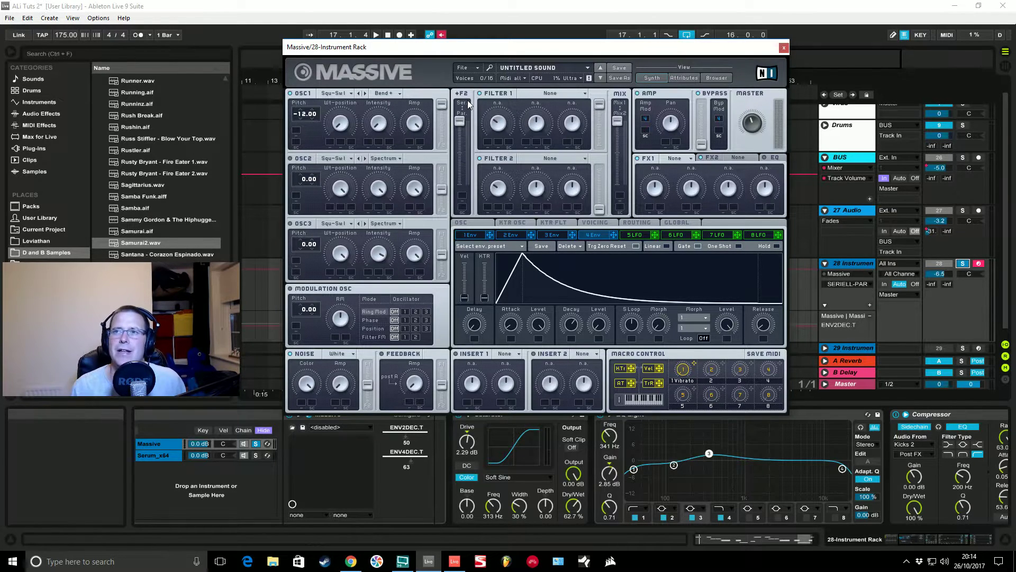
pyautogui.press('space')
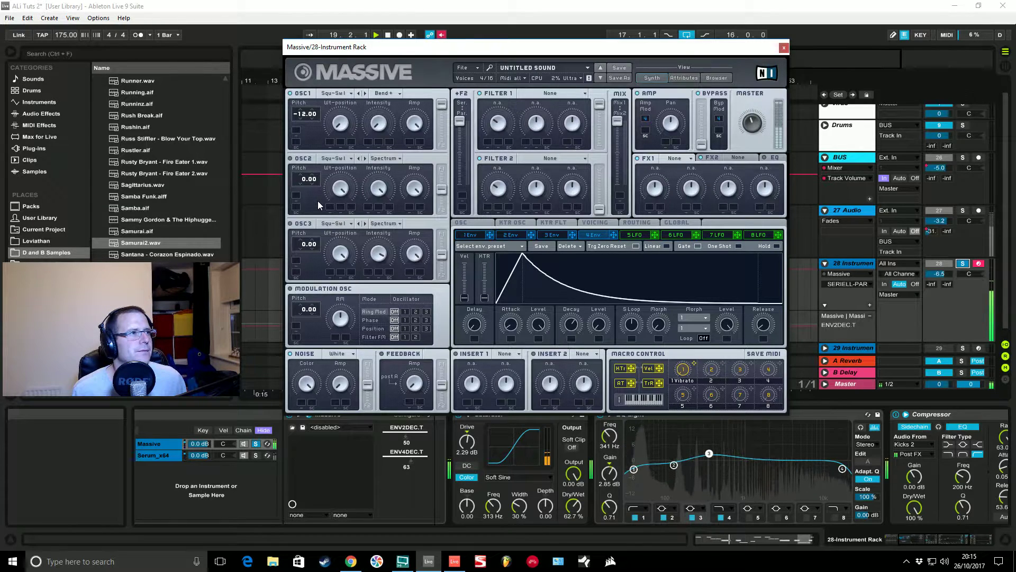
# - Tune Massive's OSC2 pitch to -12.00, route it fully into Filter 1, and play it back
pyautogui.press('space')
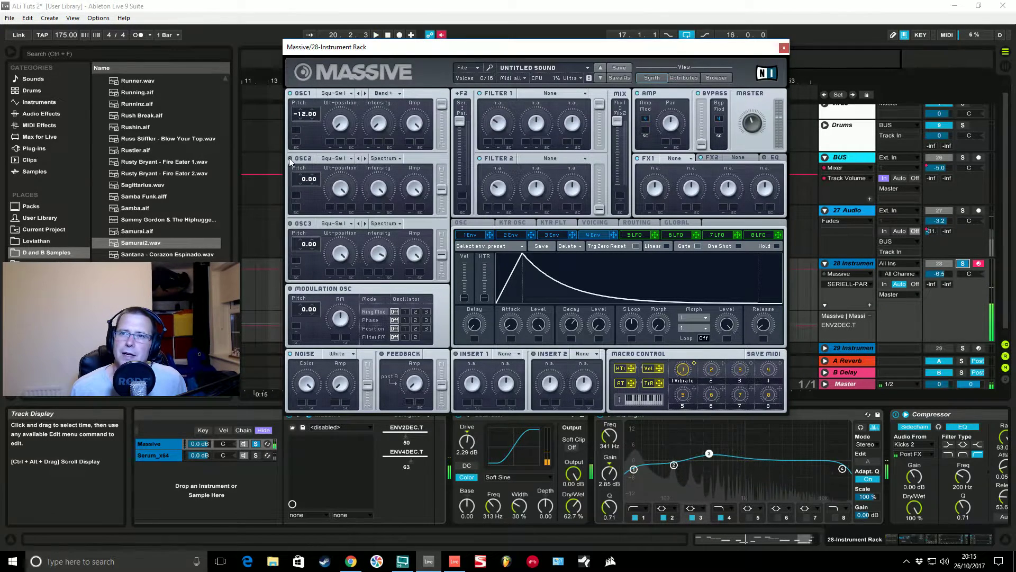
pyautogui.click(340, 188)
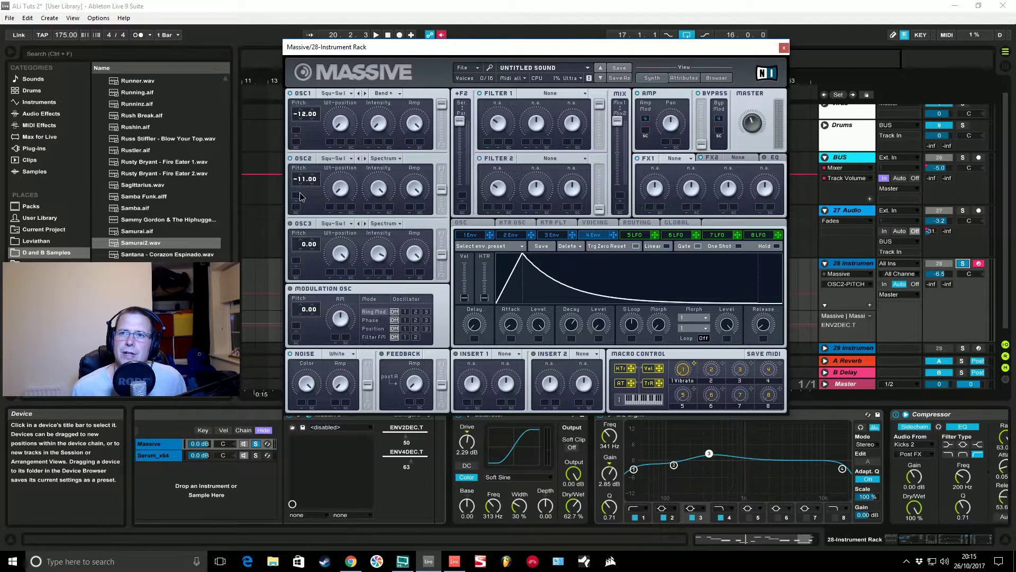
pyautogui.hotkey('ctrl', 'z')
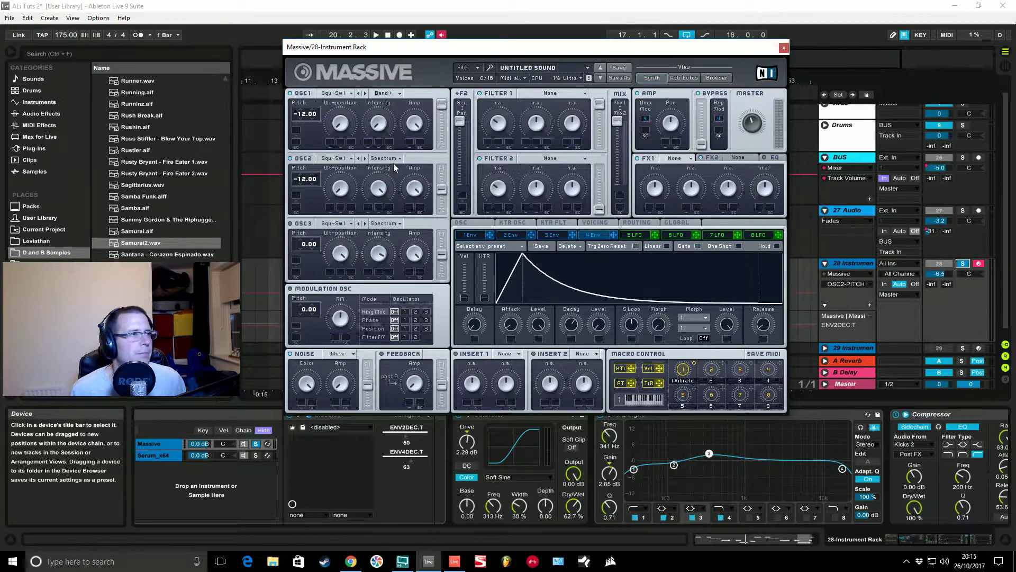
pyautogui.moveTo(440, 191); pyautogui.dragTo(431, 142)
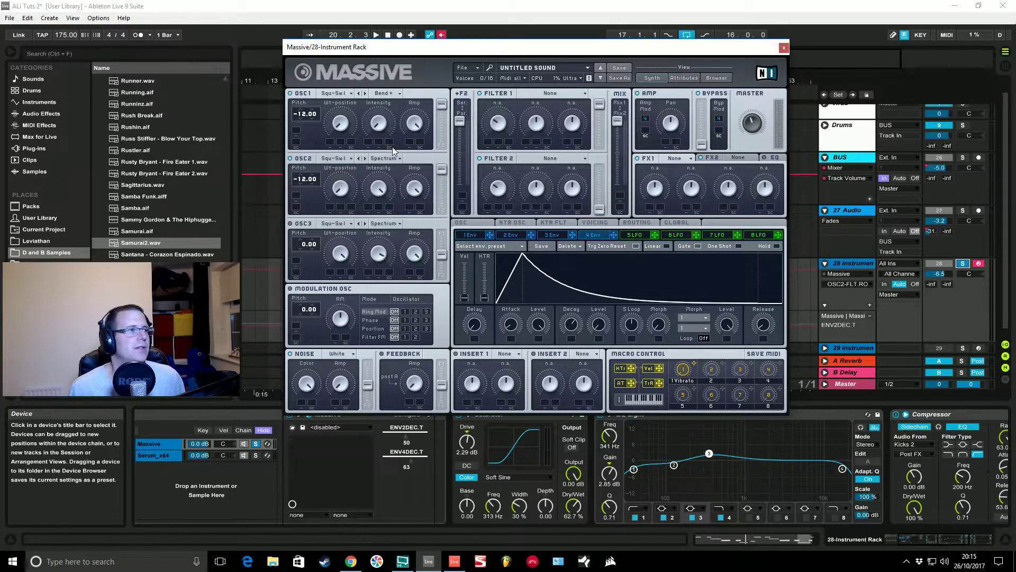
pyautogui.press('space')
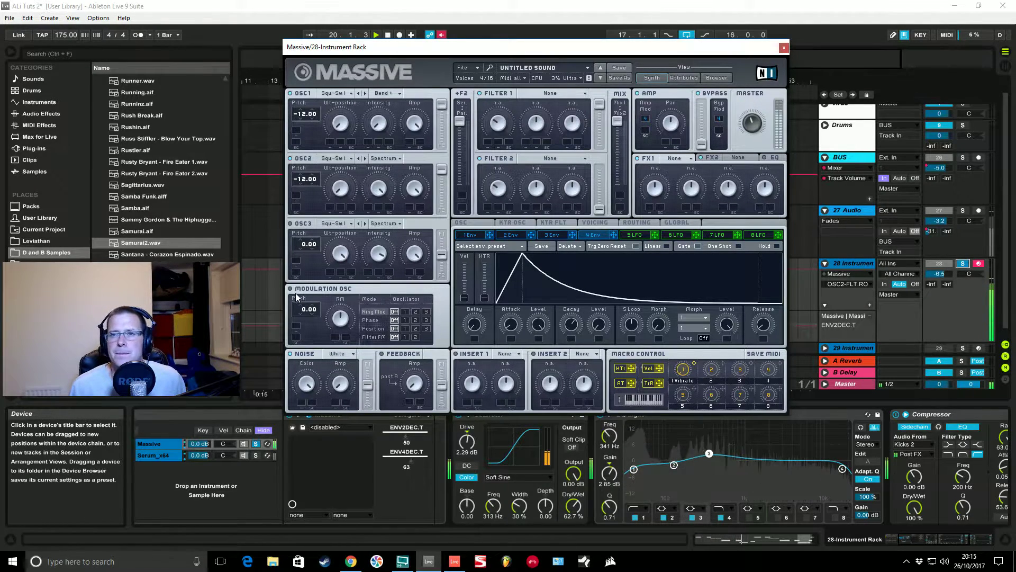
# - Tune the modulation oscillator to -12.00 and enable Ring Mod for OSC 1
pyautogui.press('space')
pyautogui.click(305, 310)
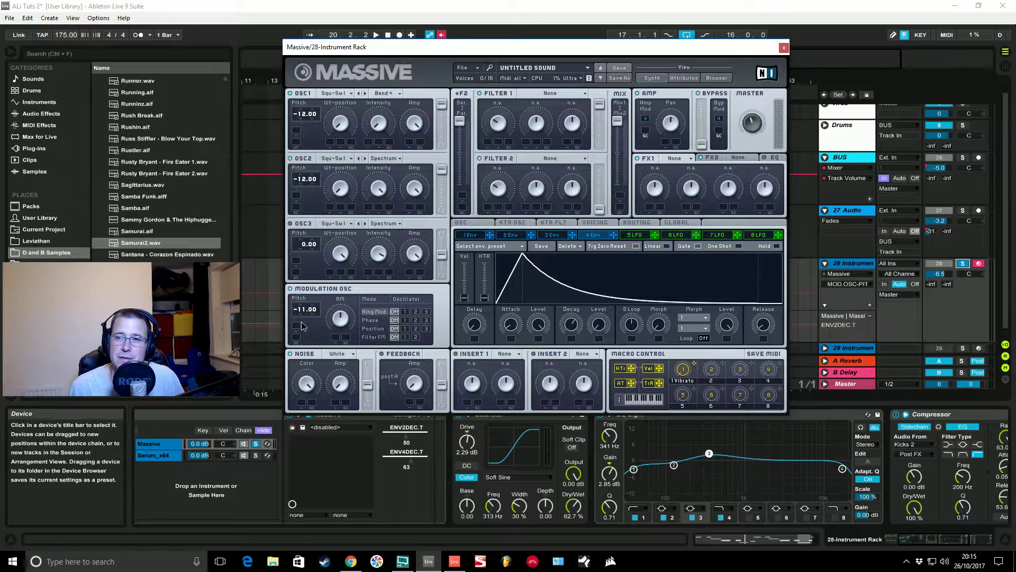
pyautogui.moveTo(300, 322); pyautogui.dragTo(300, 319)
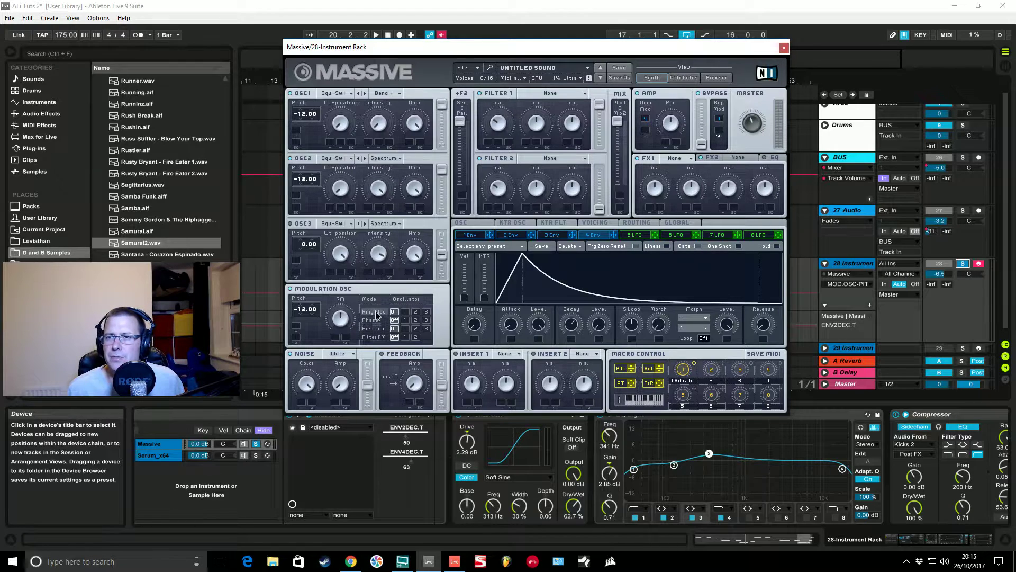
pyautogui.click(404, 312)
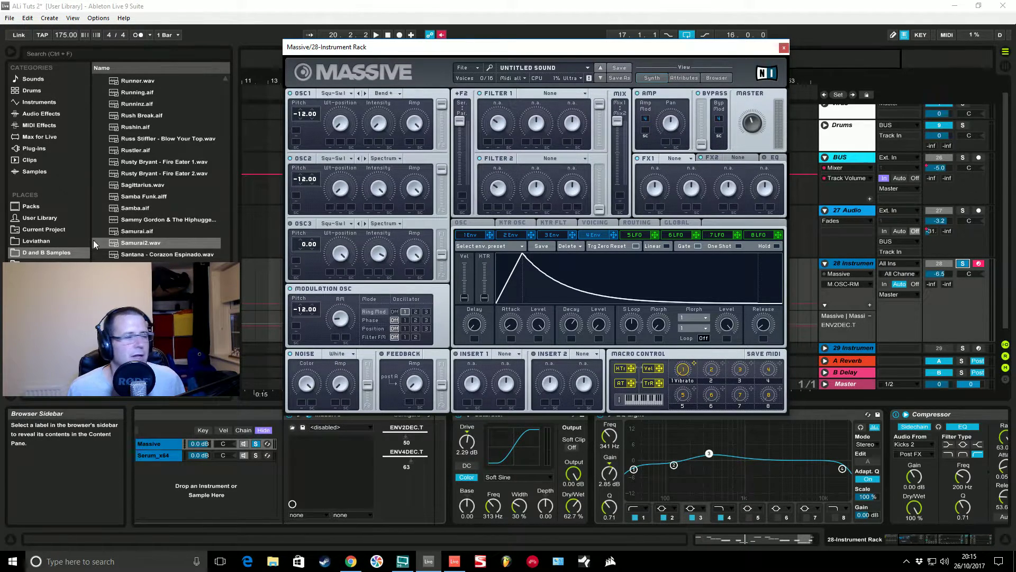
# - Assign envelope 2 to the ring-mod amount and audition it briefly
pyautogui.click(509, 235)
pyautogui.moveTo(530, 235); pyautogui.dragTo(335, 338)
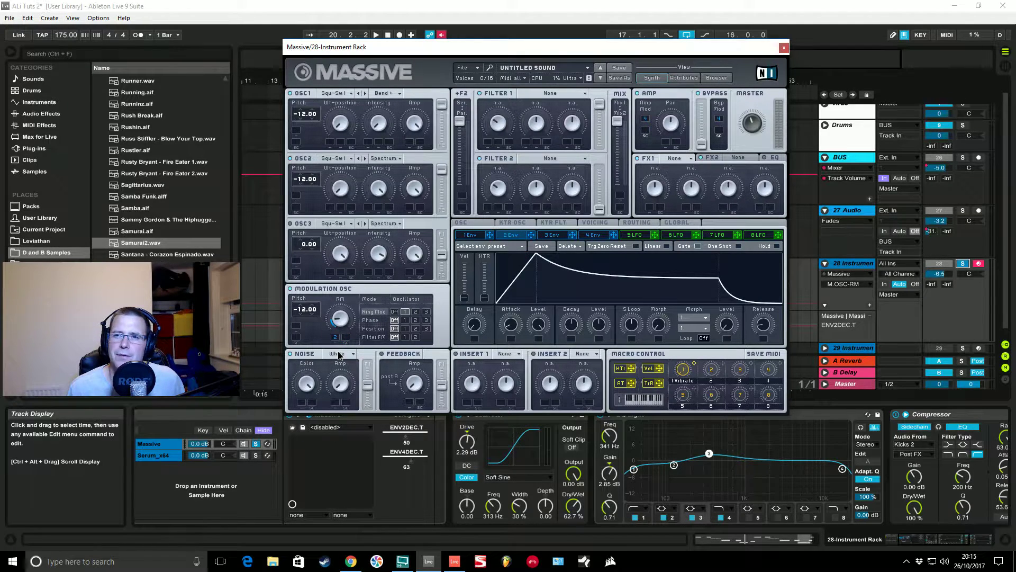
pyautogui.press('space')
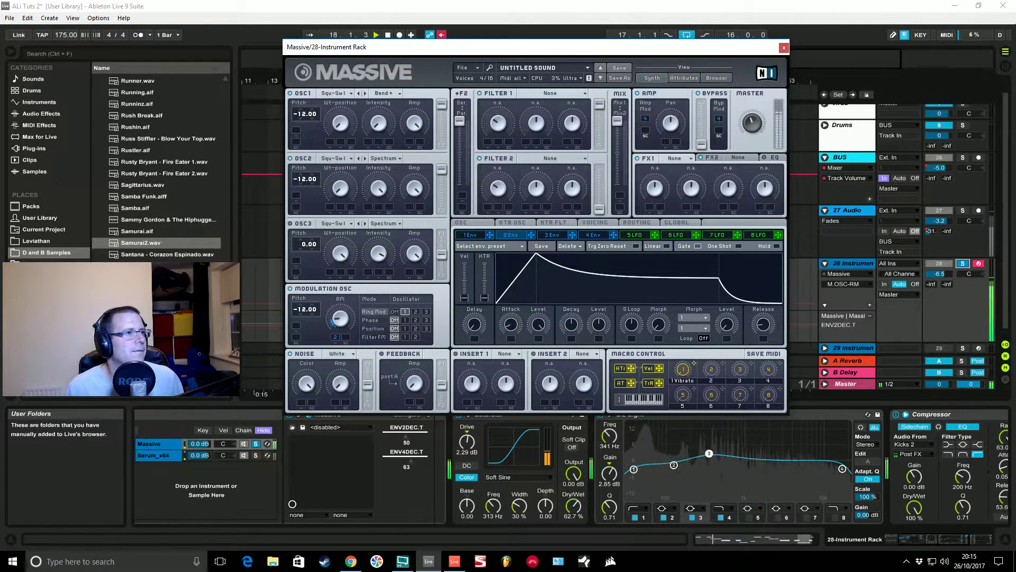
pyautogui.press('space')
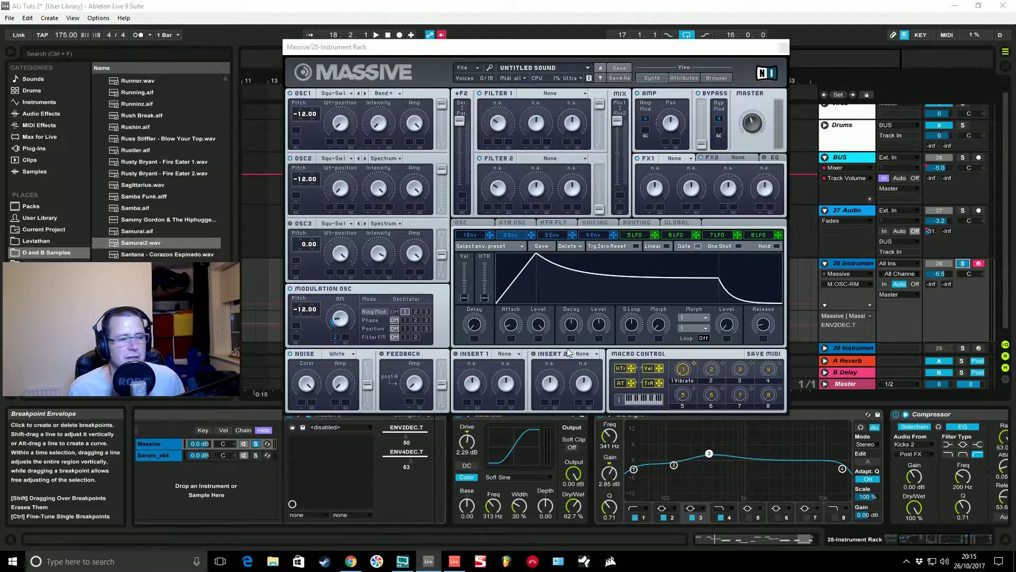
# - Give envelope 2 a shorter attack, zero decay level and a longer decay time
pyautogui.moveTo(516, 337); pyautogui.dragTo(506, 354)
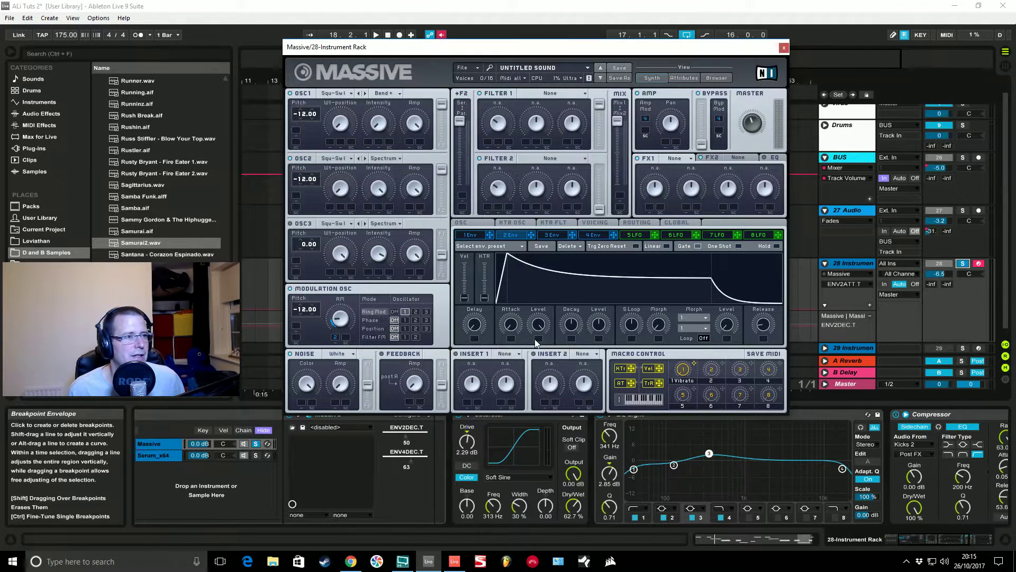
pyautogui.moveTo(602, 328); pyautogui.dragTo(603, 380)
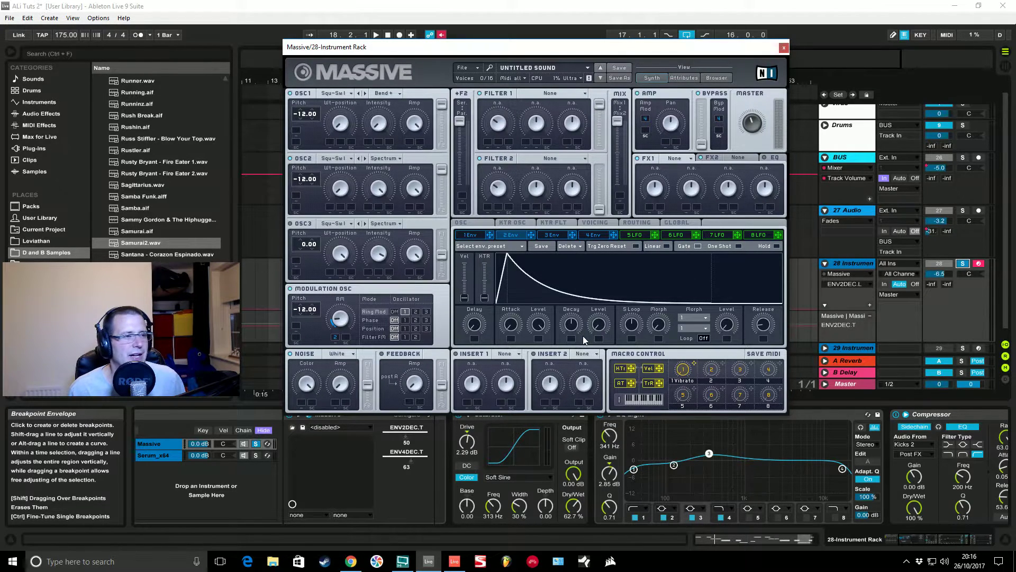
pyautogui.moveTo(577, 331); pyautogui.dragTo(575, 321)
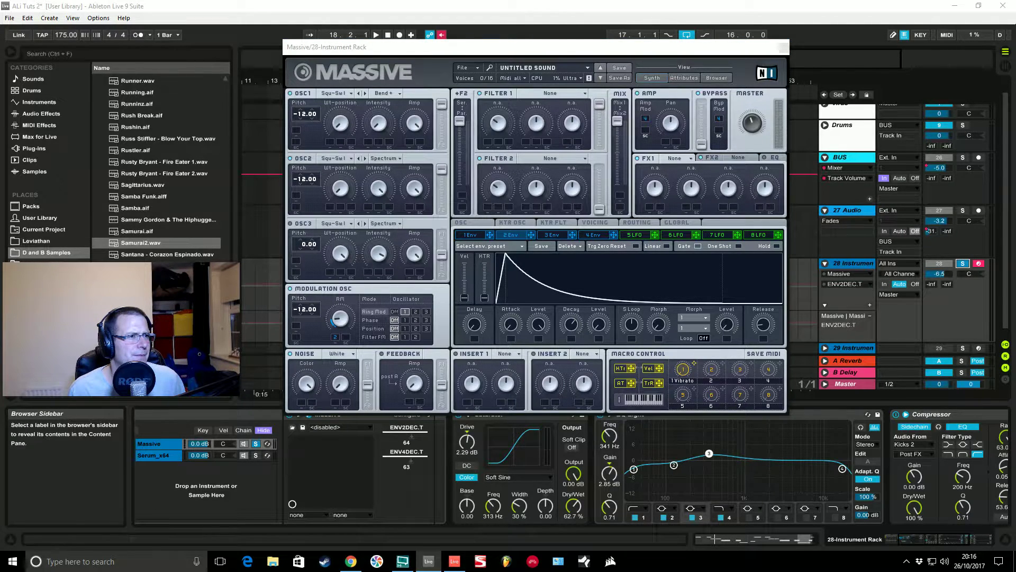
# - Compare envelope 4 with envelope 2, then play the pluck with envelope 2 shown
pyautogui.click(595, 235)
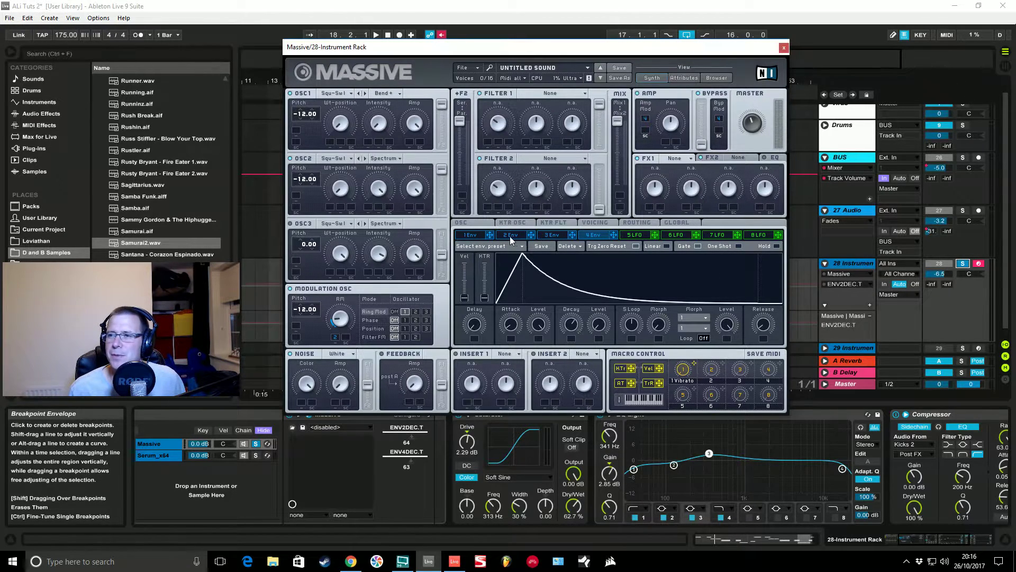
pyautogui.click(506, 236)
pyautogui.click(599, 234)
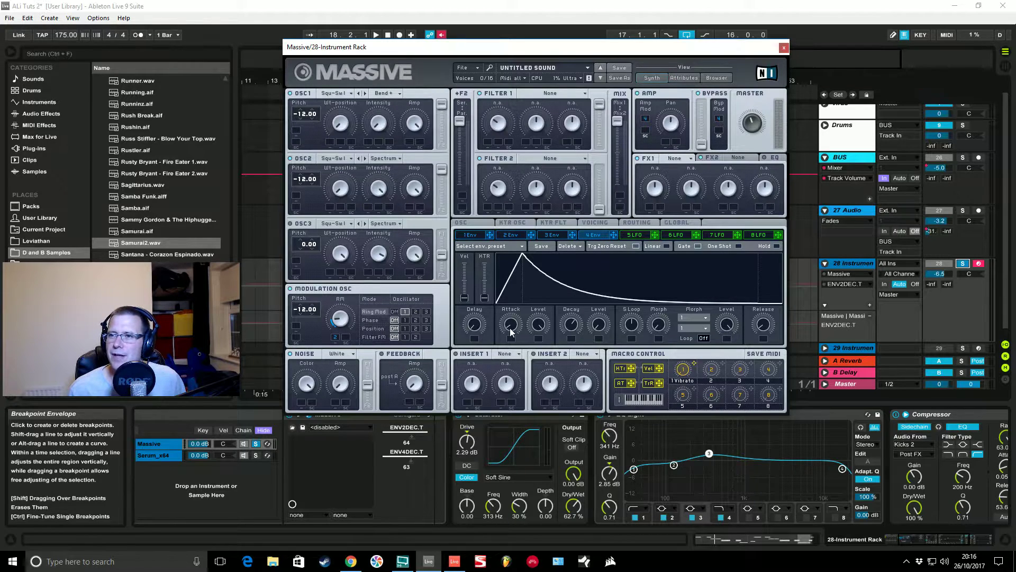
pyautogui.click(522, 236)
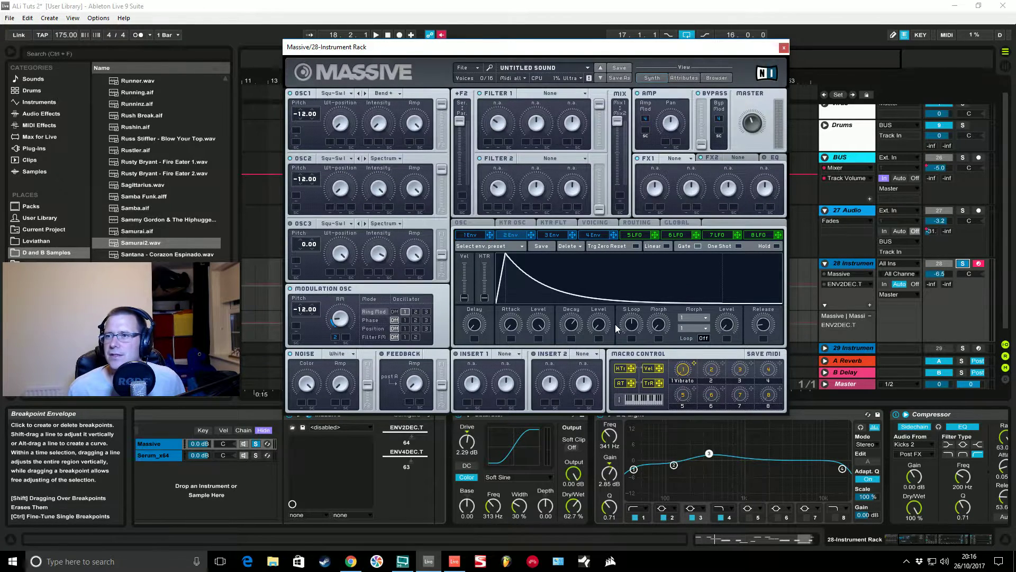
pyautogui.press('space')
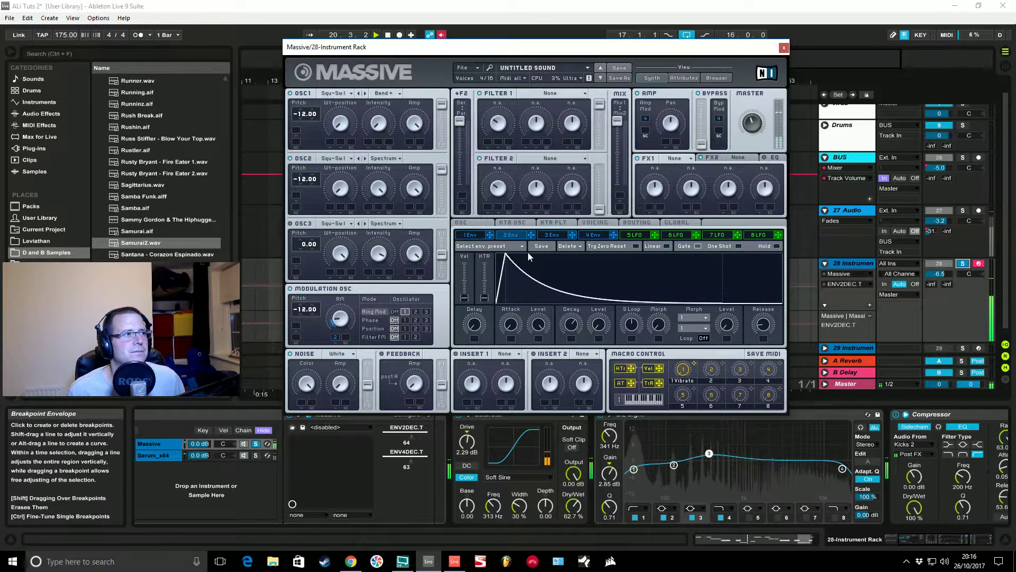
# - Set Massive's Filter 1 type to Lowpass 4
pyautogui.click(550, 93)
pyautogui.press('space')
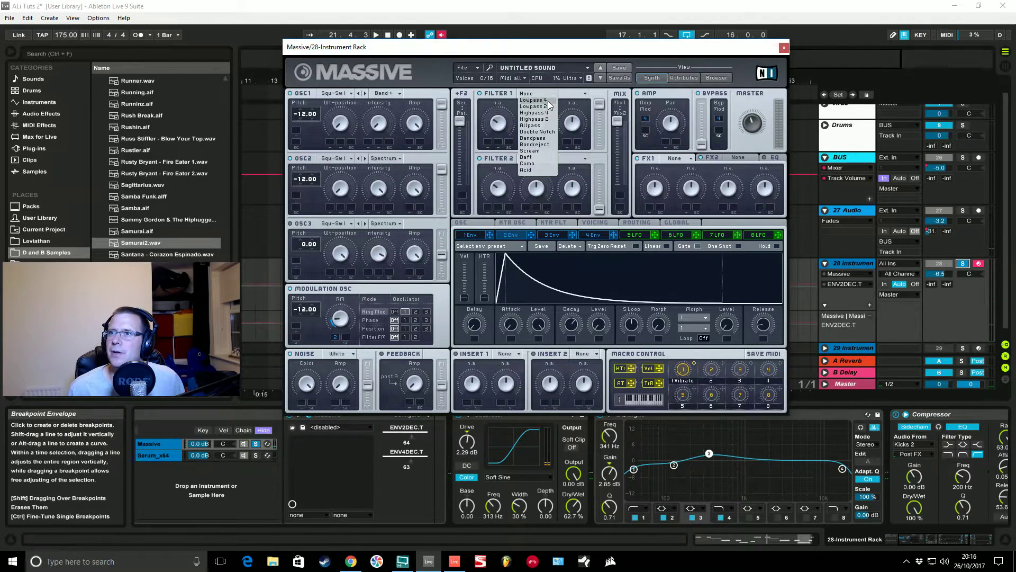
pyautogui.click(548, 100)
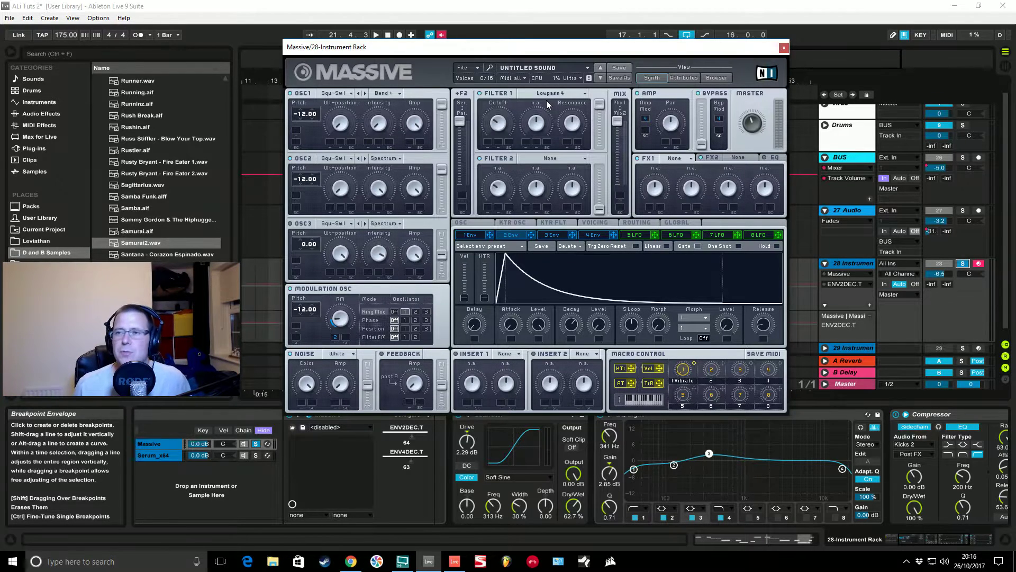
# - Audition the Lowpass 4 filter while adjusting its Cutoff and Resonance knobs
pyautogui.press('space')
pyautogui.click(494, 115)
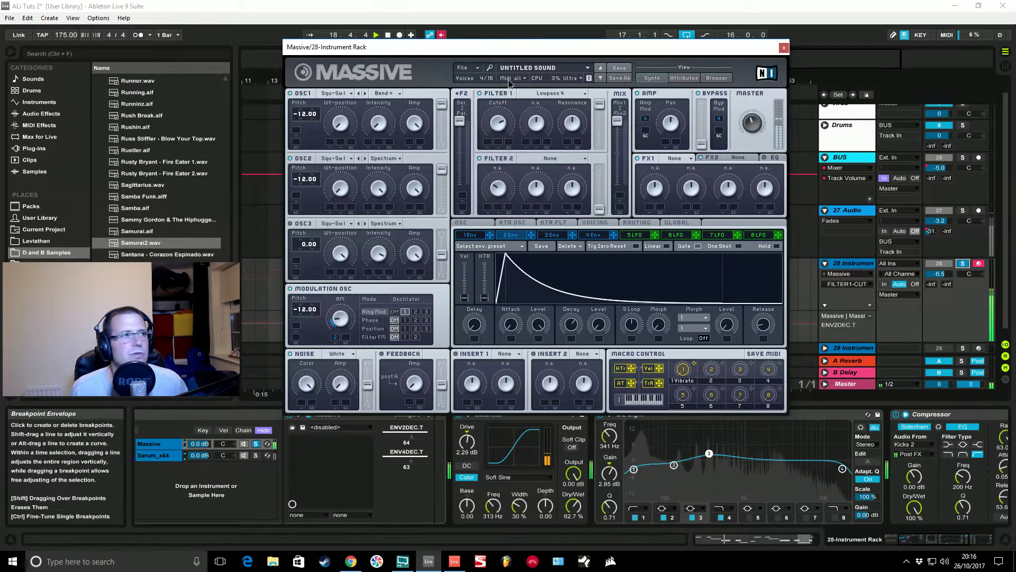
pyautogui.press('space')
pyautogui.click(571, 127)
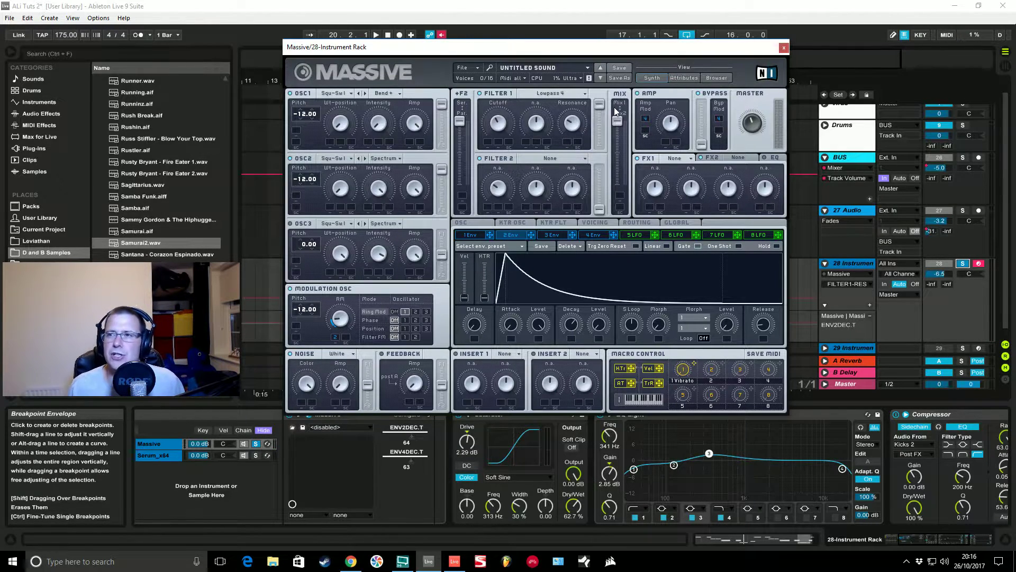
# - Adjust Filter 1 cutoff and resonance during playback, then assign envelope 2 to modulate the cutoff
pyautogui.click(500, 125)
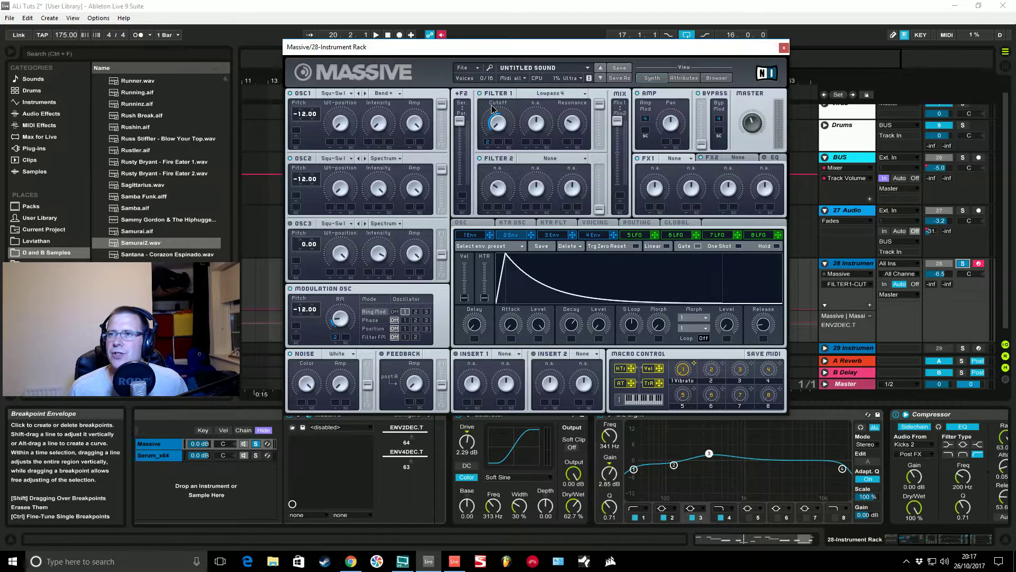
pyautogui.press('space')
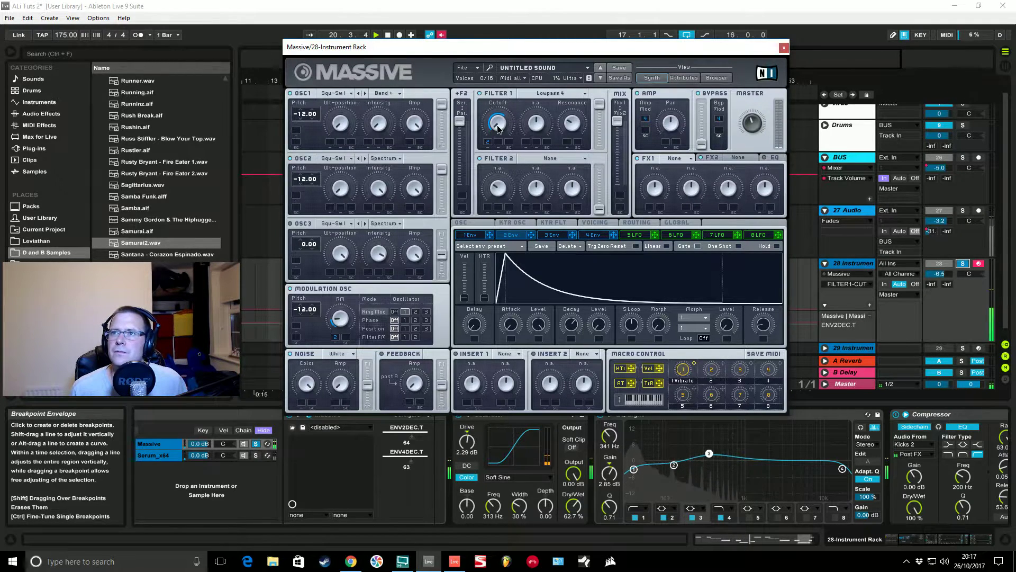
pyautogui.click(575, 130)
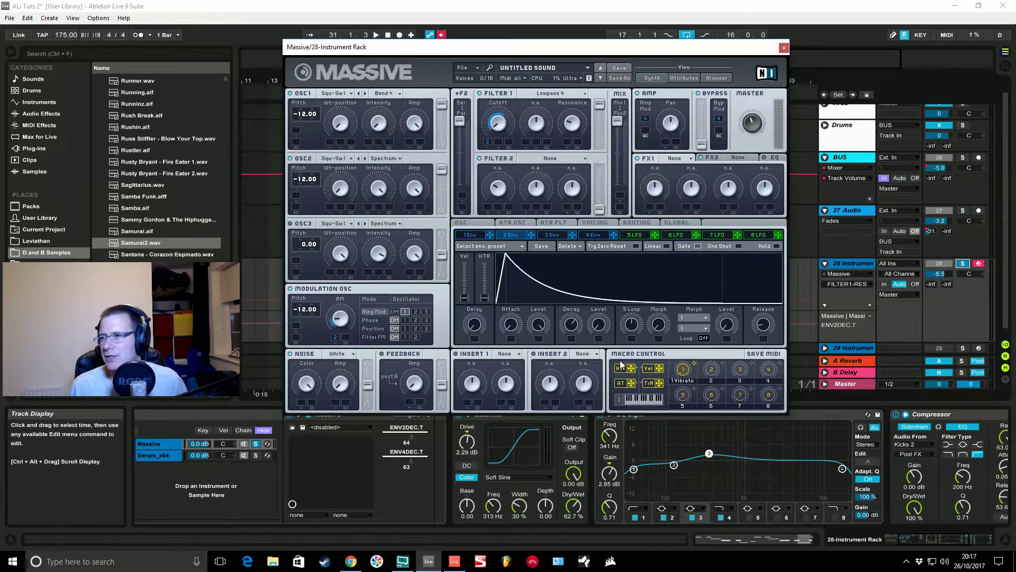
pyautogui.click(721, 370)
pyautogui.moveTo(726, 365); pyautogui.dragTo(500, 143)
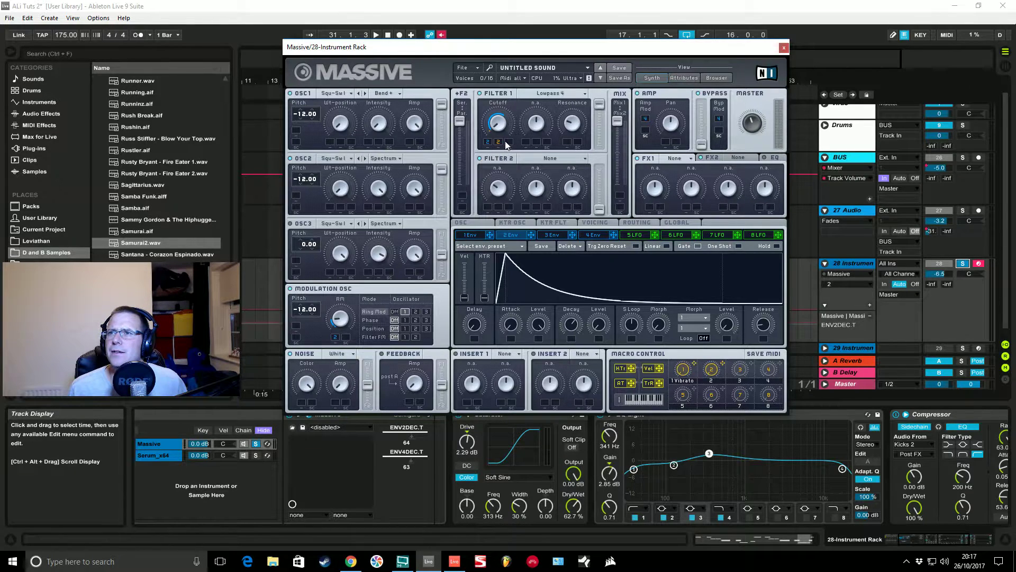
# - Remove the cutoff slot's modulation assignment and drag envelope 2 back onto Filter 1 cutoff
pyautogui.rightClick(500, 141)
pyautogui.click(517, 151)
pyautogui.moveTo(723, 365); pyautogui.dragTo(551, 306)
pyautogui.moveTo(794, 274); pyautogui.dragTo(488, 145)
pyautogui.rightClick(488, 144)
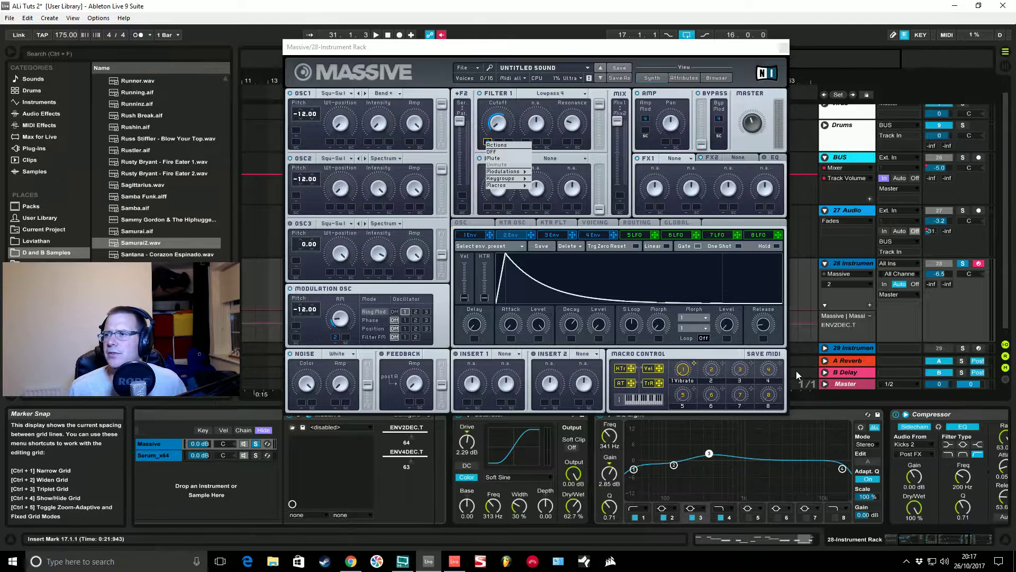
pyautogui.click(703, 258)
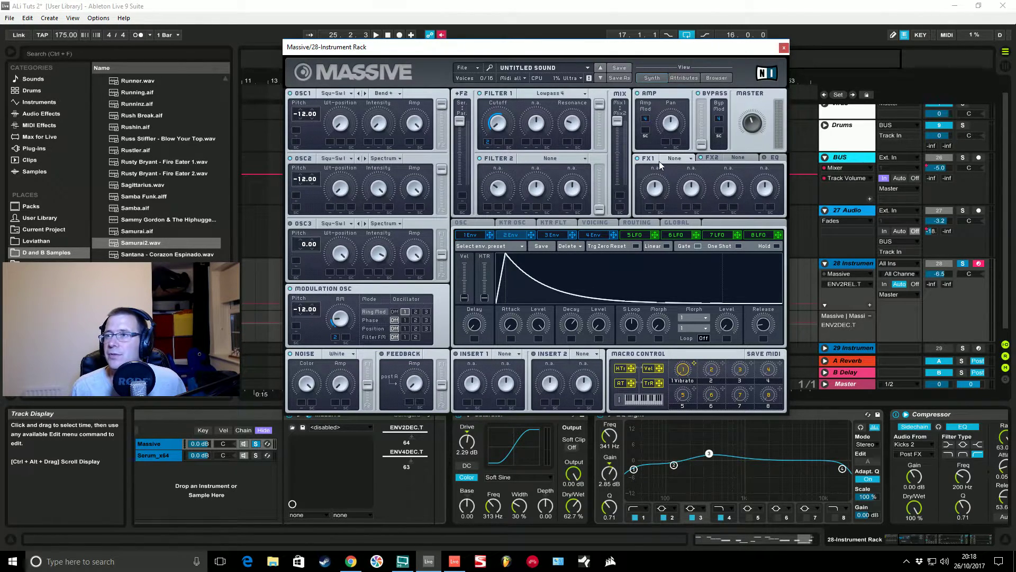
# - Load Dim Exp into Massive's FX1 slot
pyautogui.click(341, 320)
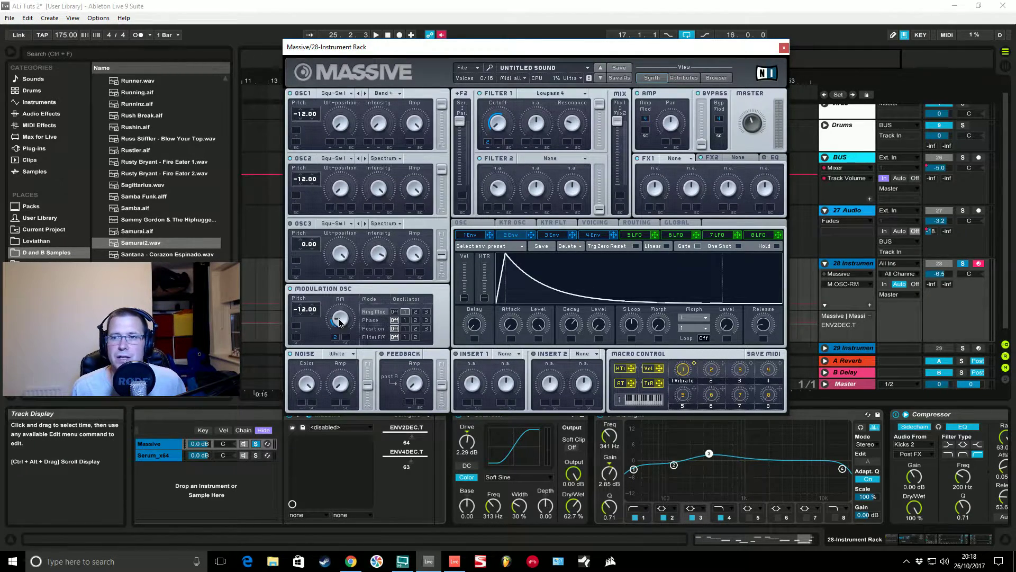
pyautogui.click(682, 158)
pyautogui.click(698, 252)
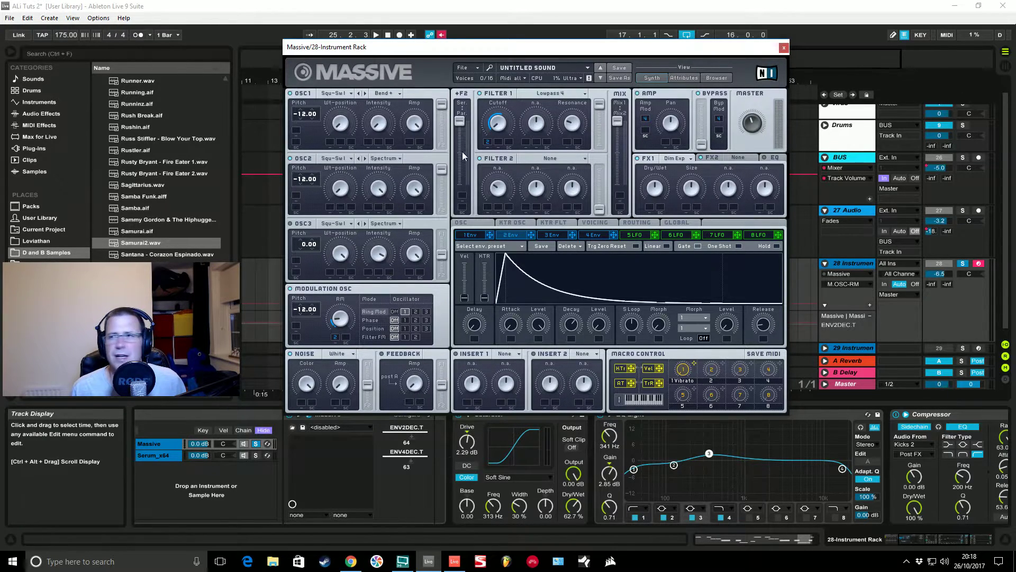
# - Move the Massive window up, bypass Saturator and EQ Eight, and start playback
pyautogui.moveTo(606, 49); pyautogui.dragTo(589, 0)
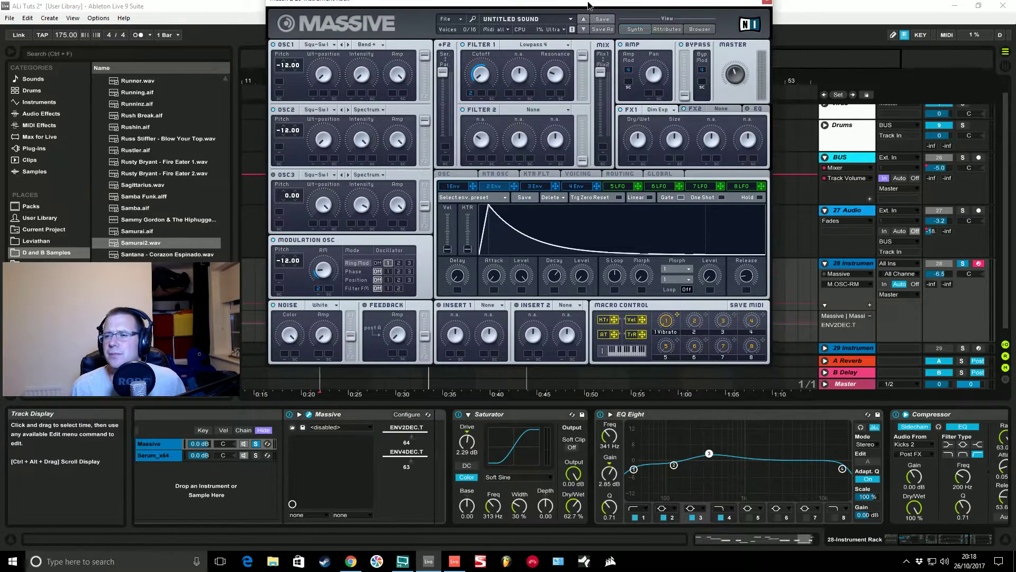
pyautogui.press('0')
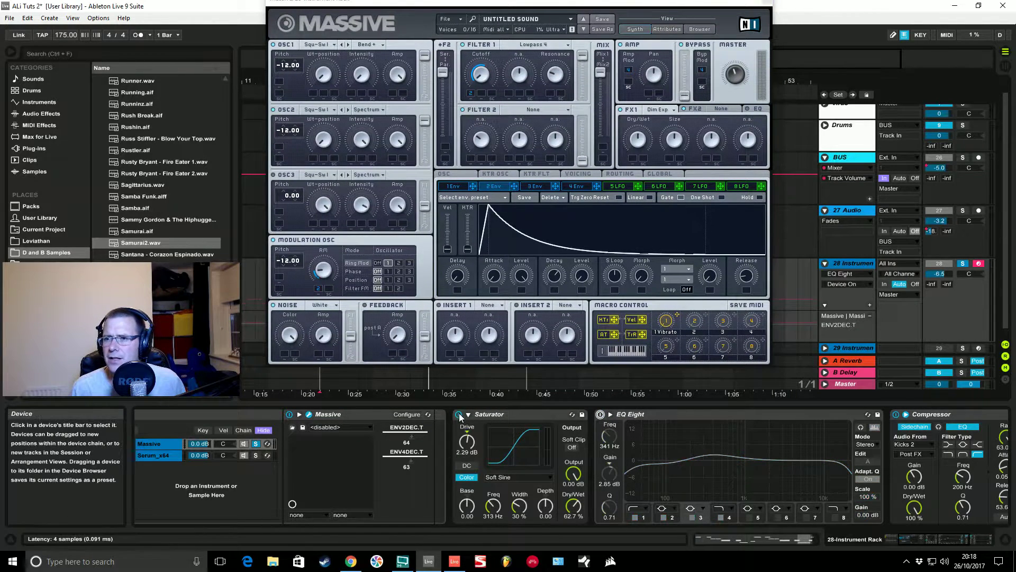
pyautogui.press('space')
# - Make envelope 2 modulate the Dimension Expander's FX1 Dry/Wet amount
pyautogui.click(738, 74)
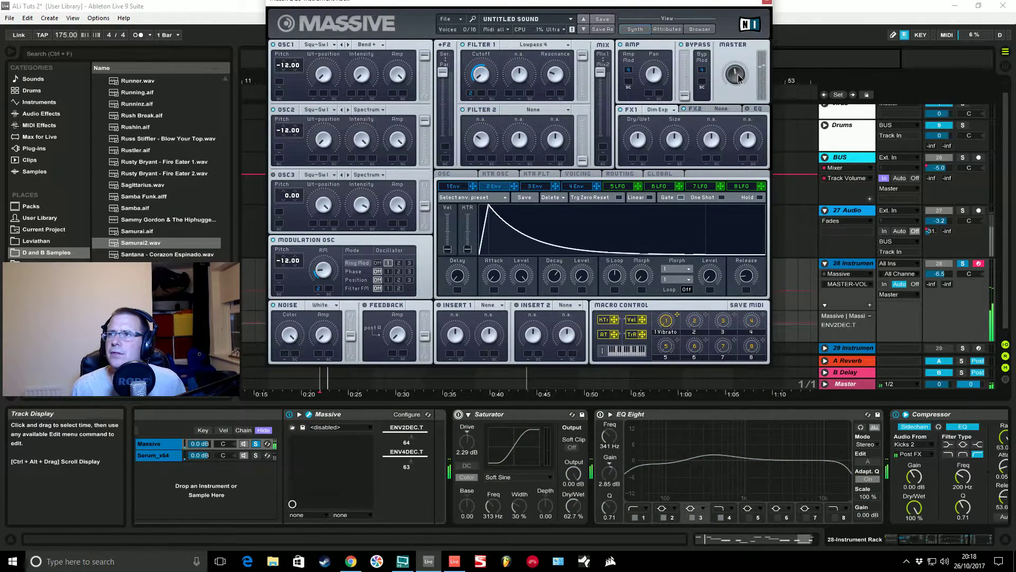
pyautogui.click(643, 139)
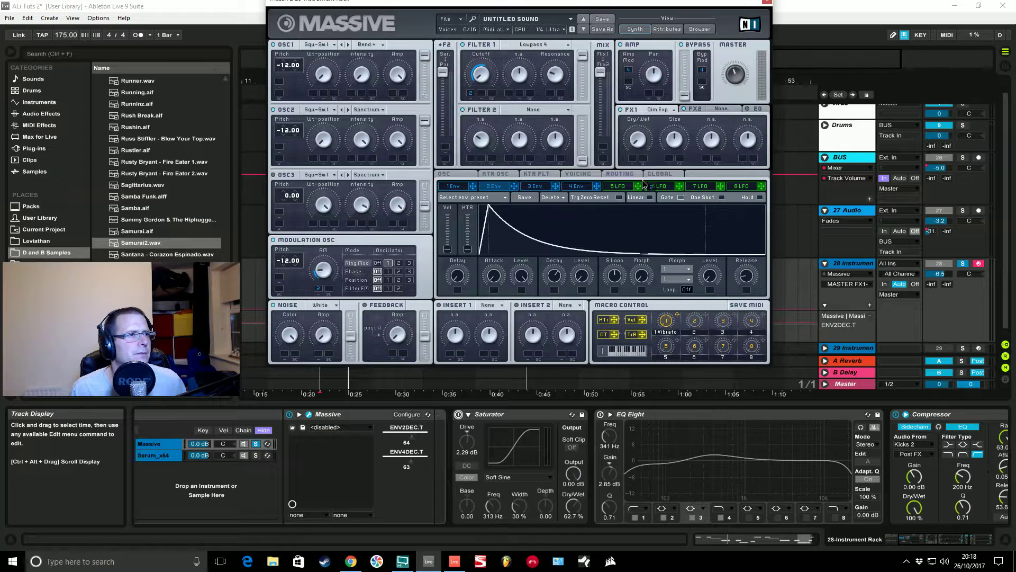
pyautogui.moveTo(643, 184); pyautogui.dragTo(632, 158)
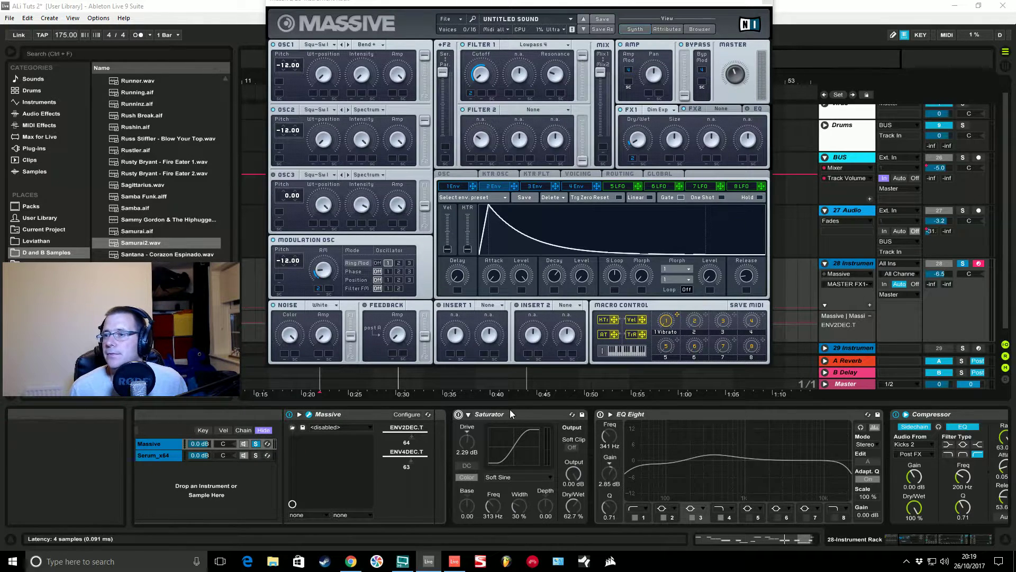
# - Turn Saturator on with the Soft Sine curve, then toggle it off and on to compare
pyautogui.click(458, 415)
pyautogui.click(458, 416)
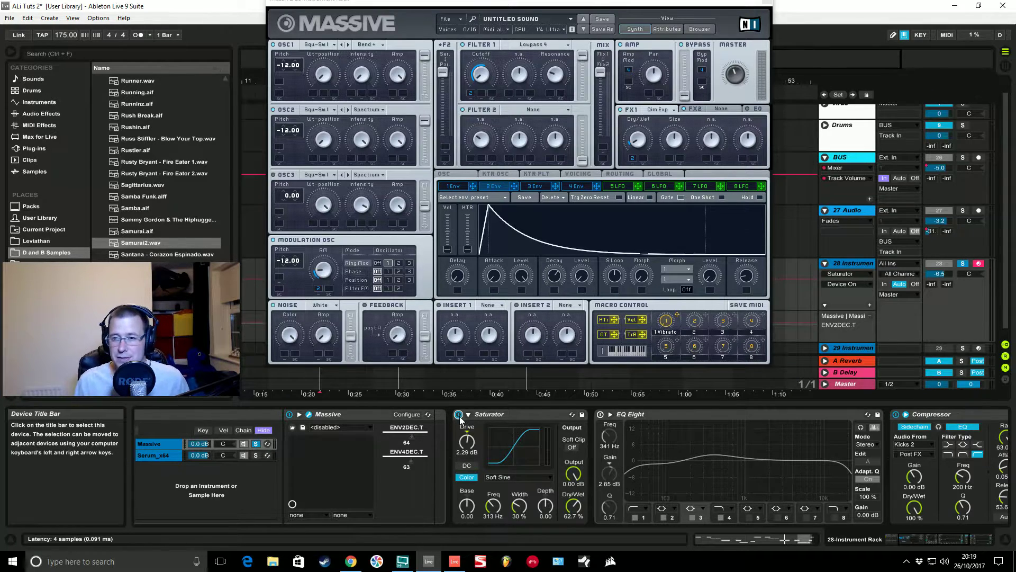
pyautogui.click(526, 478)
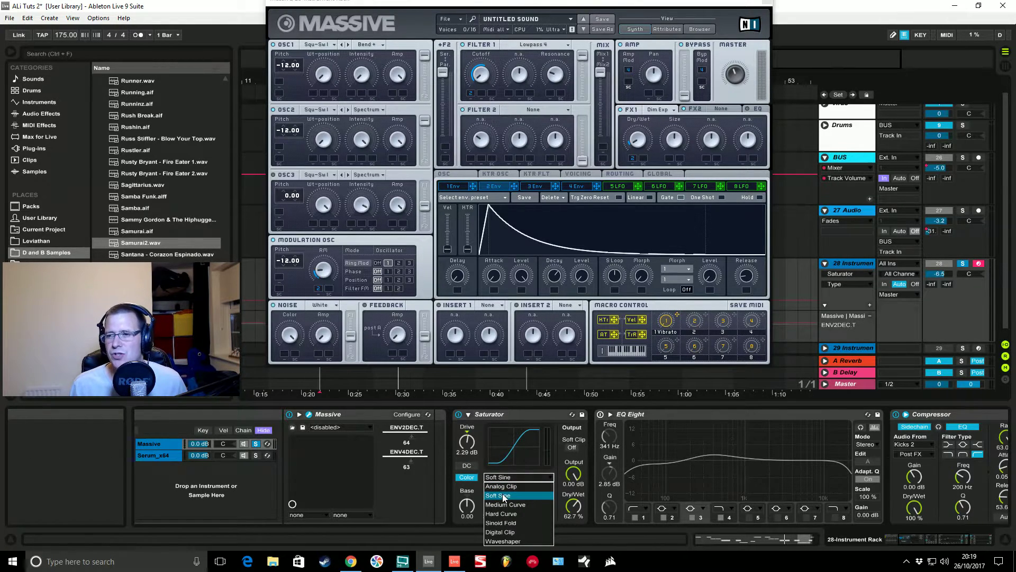
pyautogui.click(483, 459)
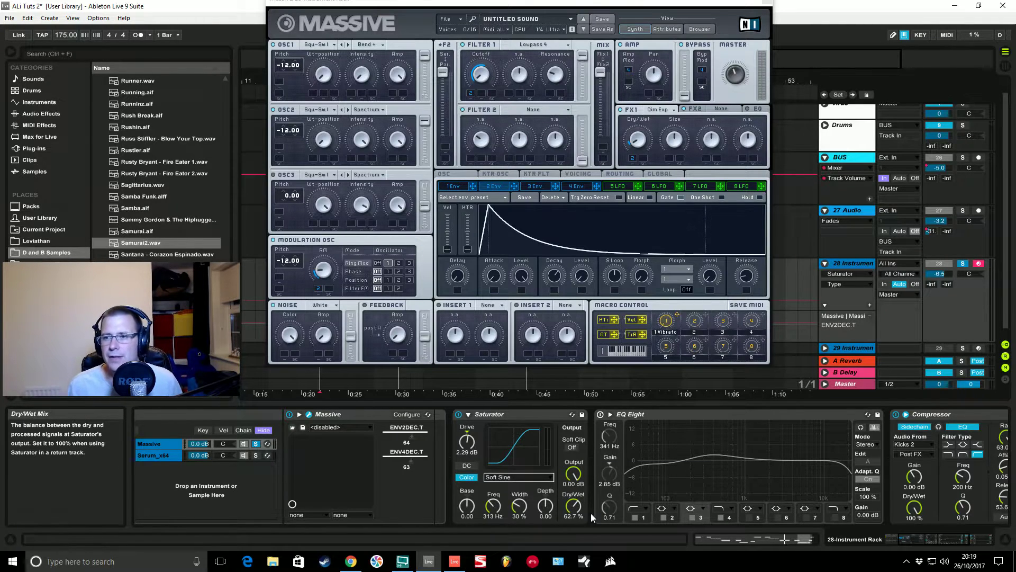
pyautogui.click(458, 415)
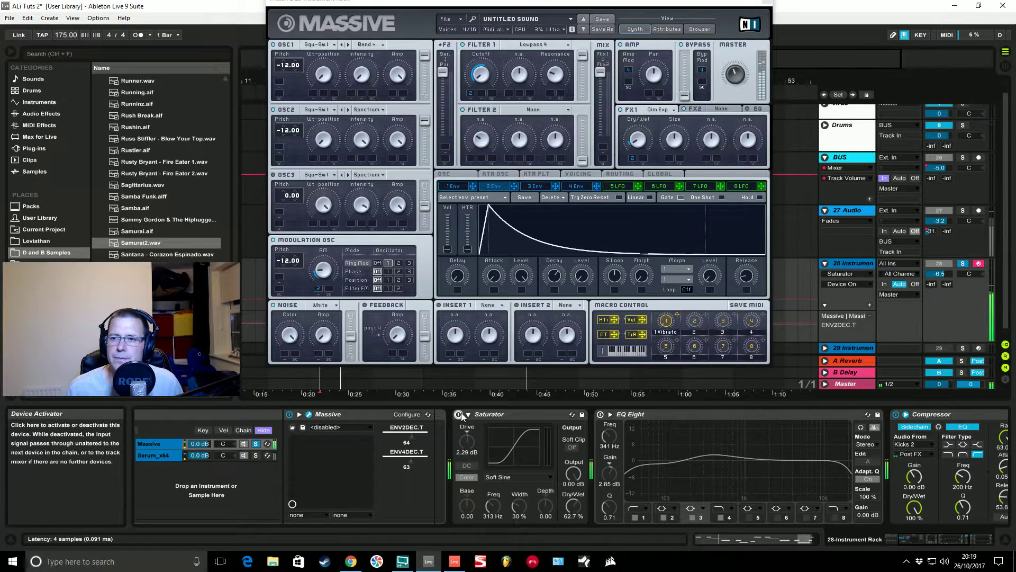
pyautogui.click(459, 414)
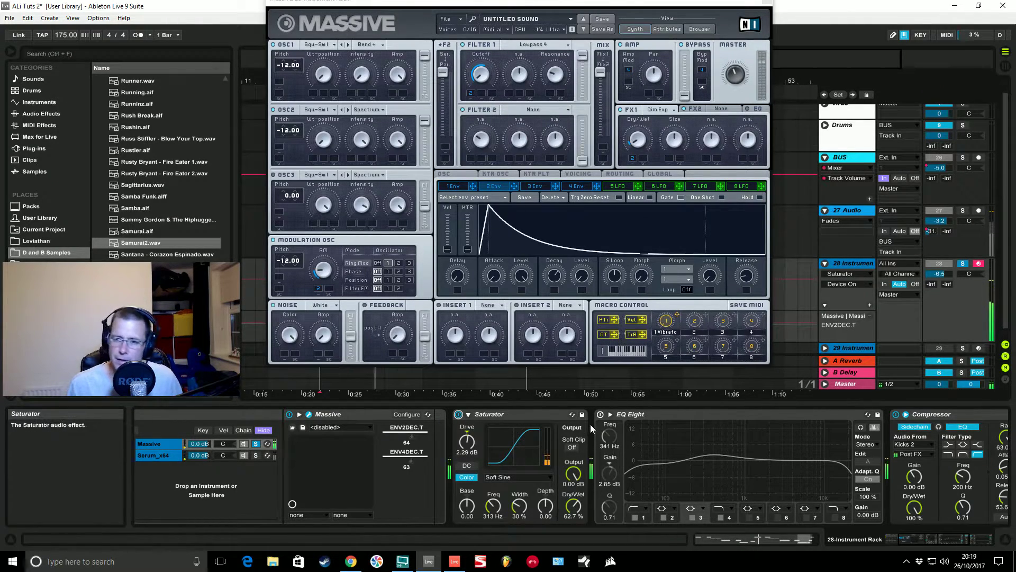
# - Re-enable EQ Eight (329 Hz, 2.36 dB boost) and bring the Kicks 2-sidechained Compressor into view
pyautogui.click(600, 414)
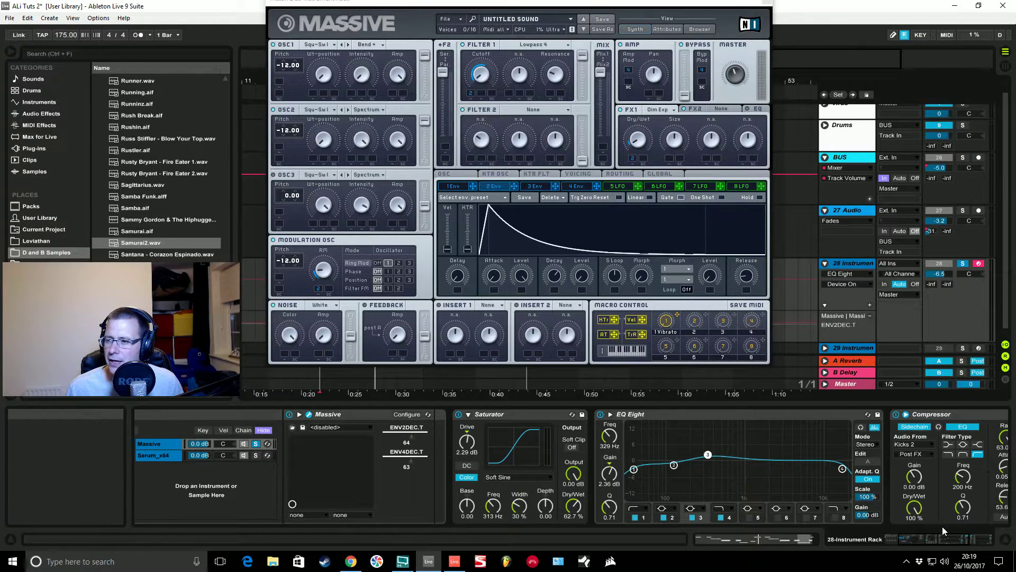
pyautogui.click(948, 542)
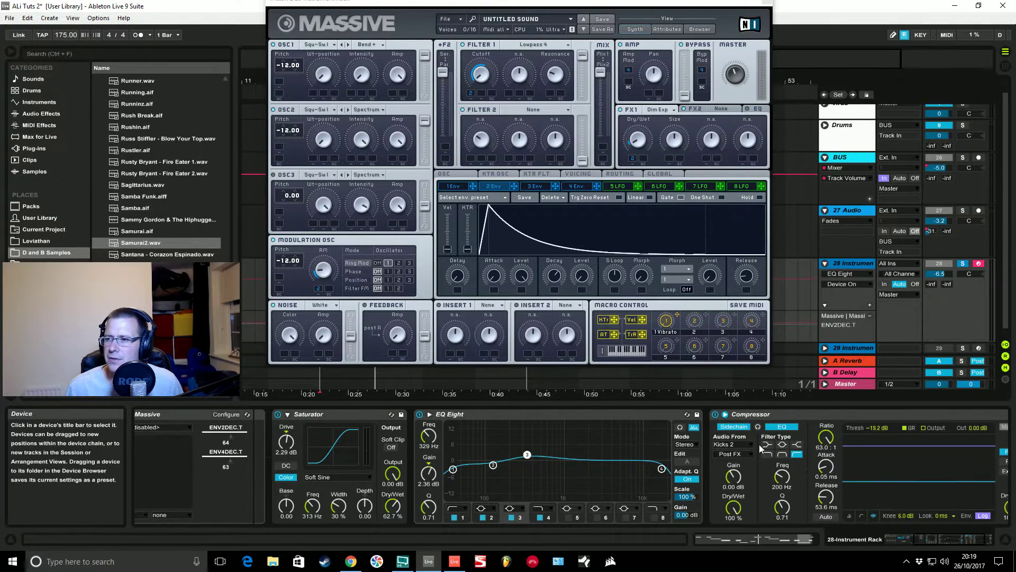
# - Solo the rack's Serum_x64 chain in place of the Massive chain to hear its EQ and Saturator
pyautogui.moveTo(940, 538); pyautogui.dragTo(900, 538)
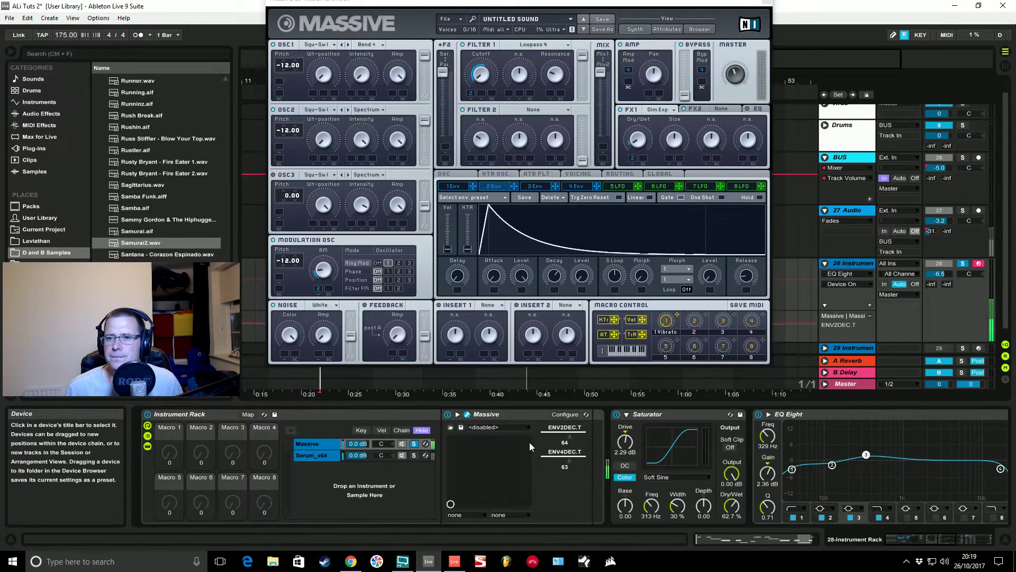
pyautogui.click(414, 456)
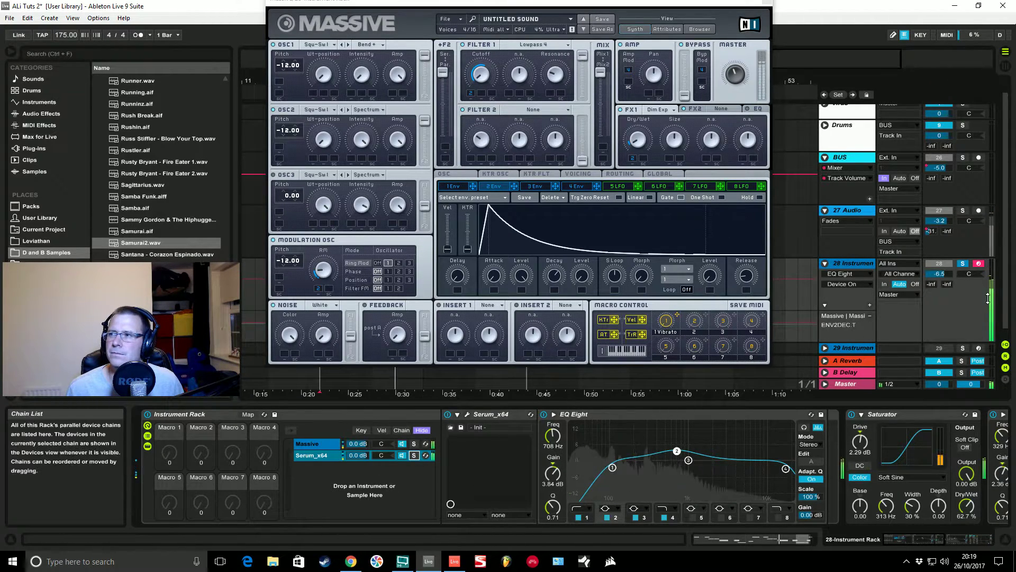
# - Turn off track 28's solo in the Session mixer so every track is heard
pyautogui.click(963, 265)
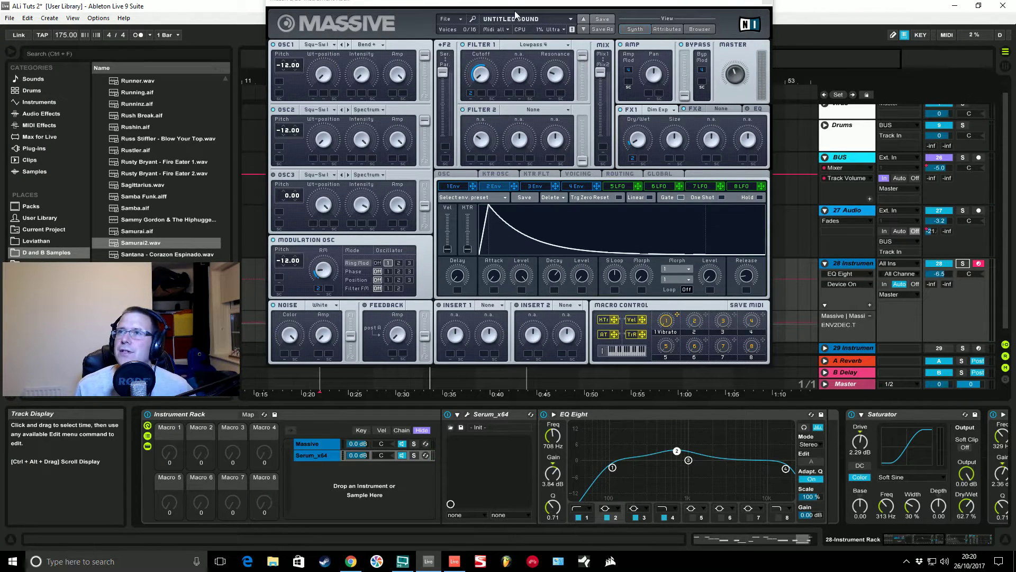
# - Shift the Massive Untitled Sound window down and right, clearing the arrangement clips
pyautogui.moveTo(551, 5); pyautogui.dragTo(523, 46)
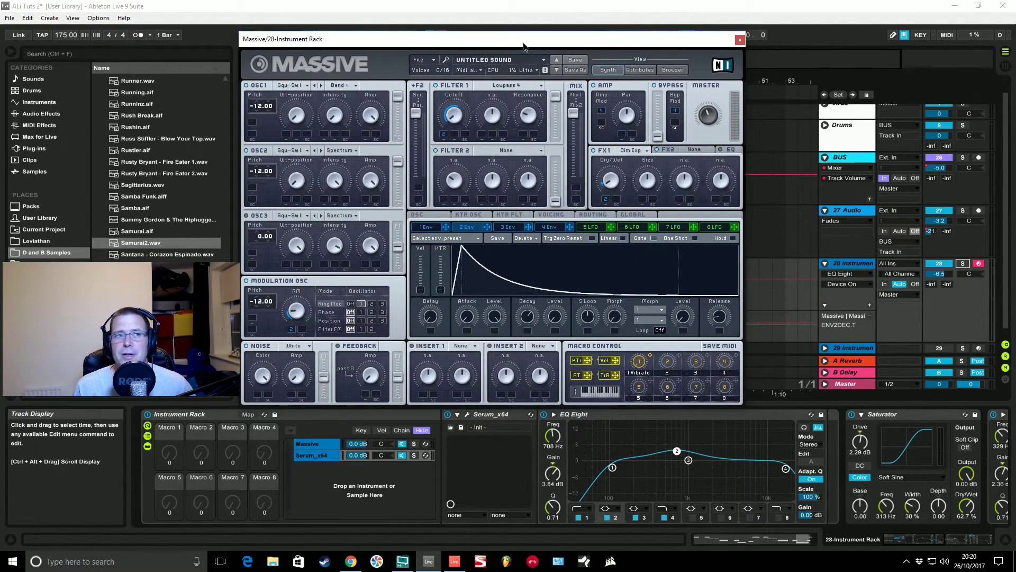
pyautogui.moveTo(524, 47); pyautogui.dragTo(524, 47)
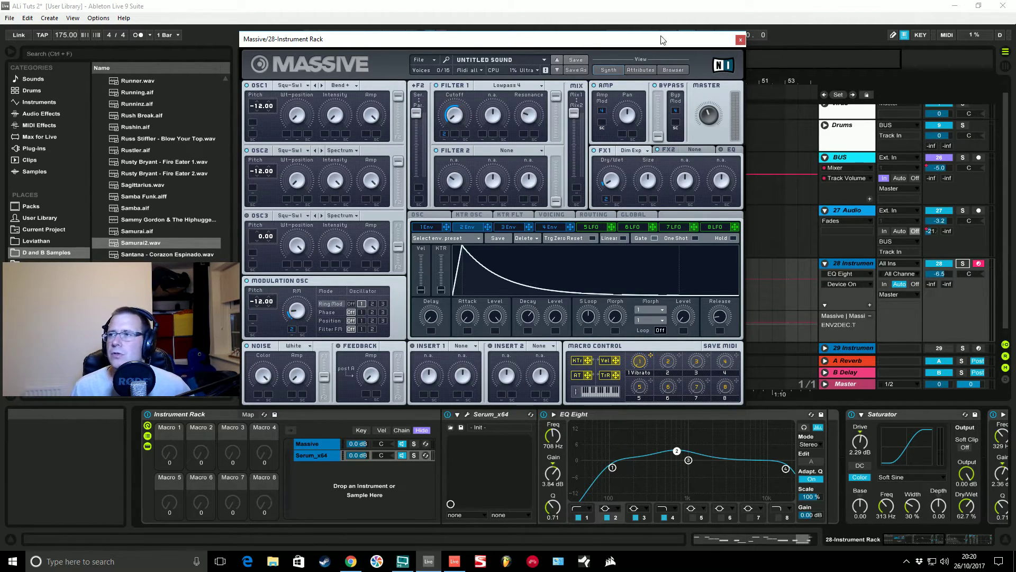
pyautogui.moveTo(554, 38)
pyautogui.mouseDown()
pyautogui.moveTo(785, 77)
pyautogui.moveTo(695, 255)
pyautogui.moveTo(554, 388)
pyautogui.moveTo(562, 236)
pyautogui.moveTo(540, 50)
pyautogui.moveTo(552, 25)
pyautogui.moveTo(549, 37)
pyautogui.mouseUp()
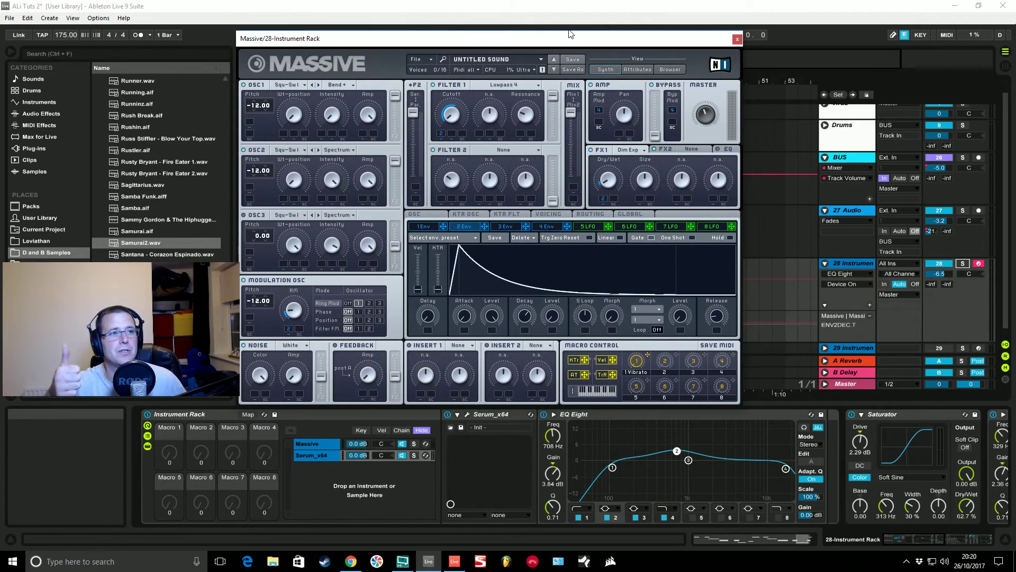